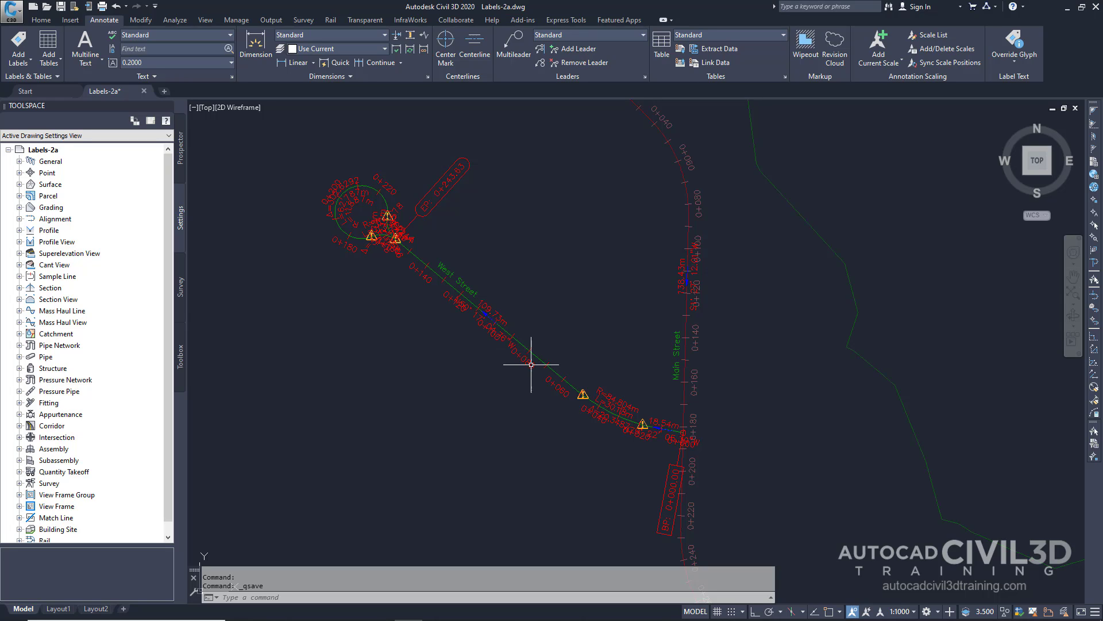
- Open Properties and window-select West Street's station label group
mouse_move(548, 372)
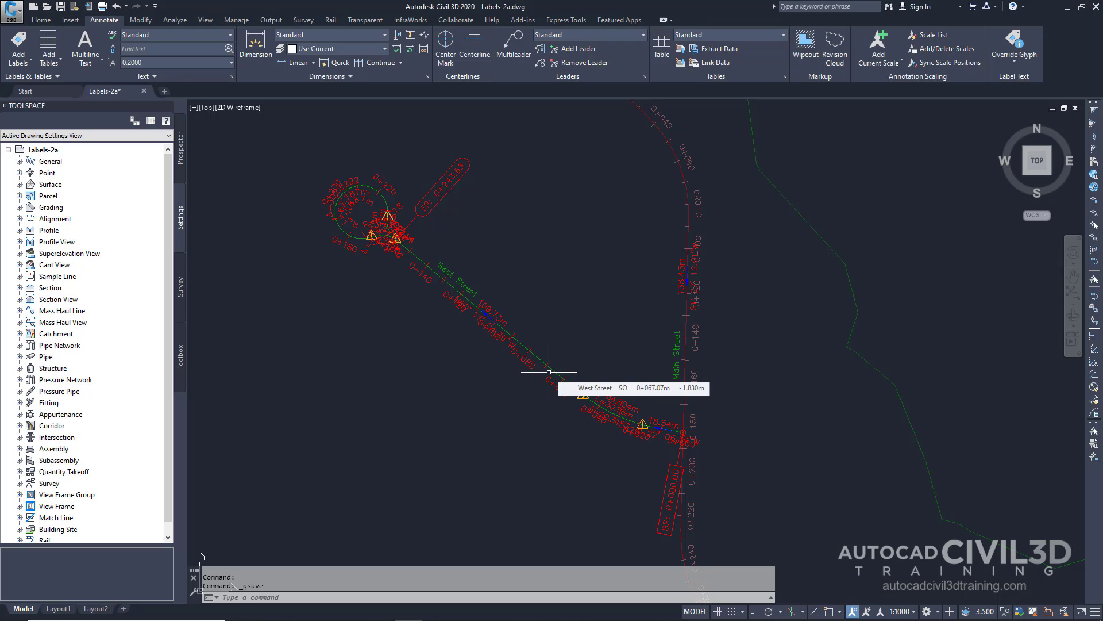
key("Escape")
key("Escape")
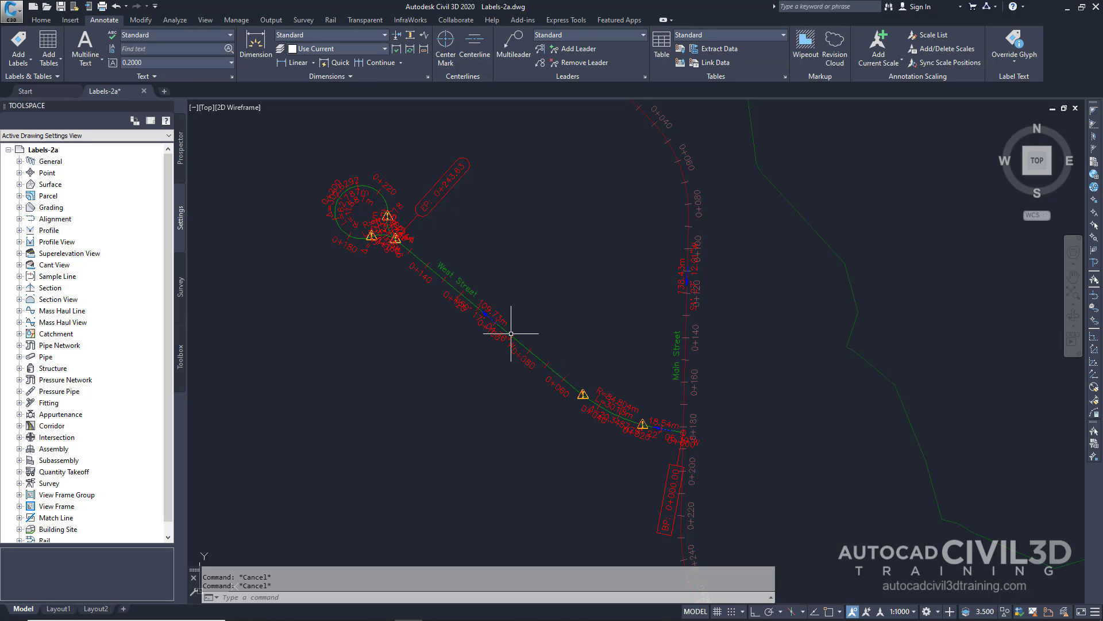
left_click(428, 280)
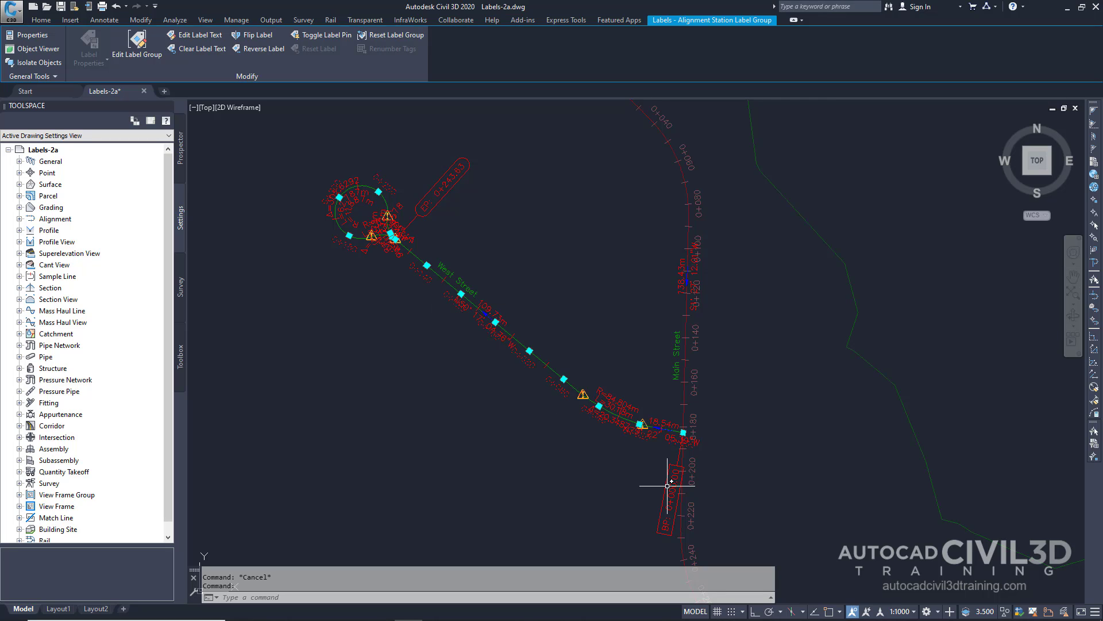
key("Escape")
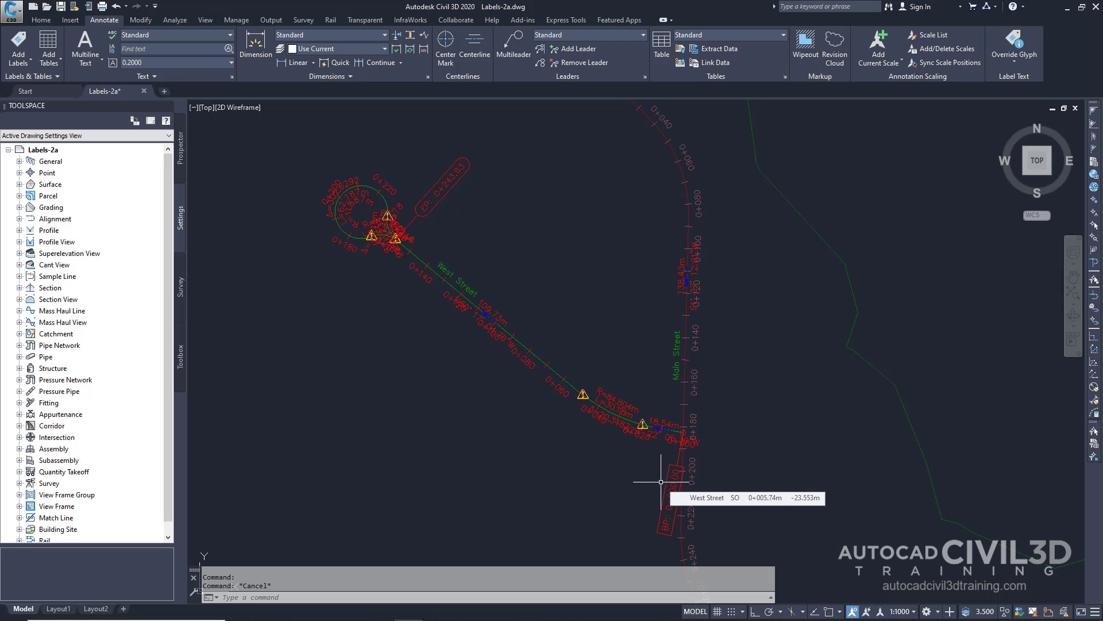
key("ctrl+1")
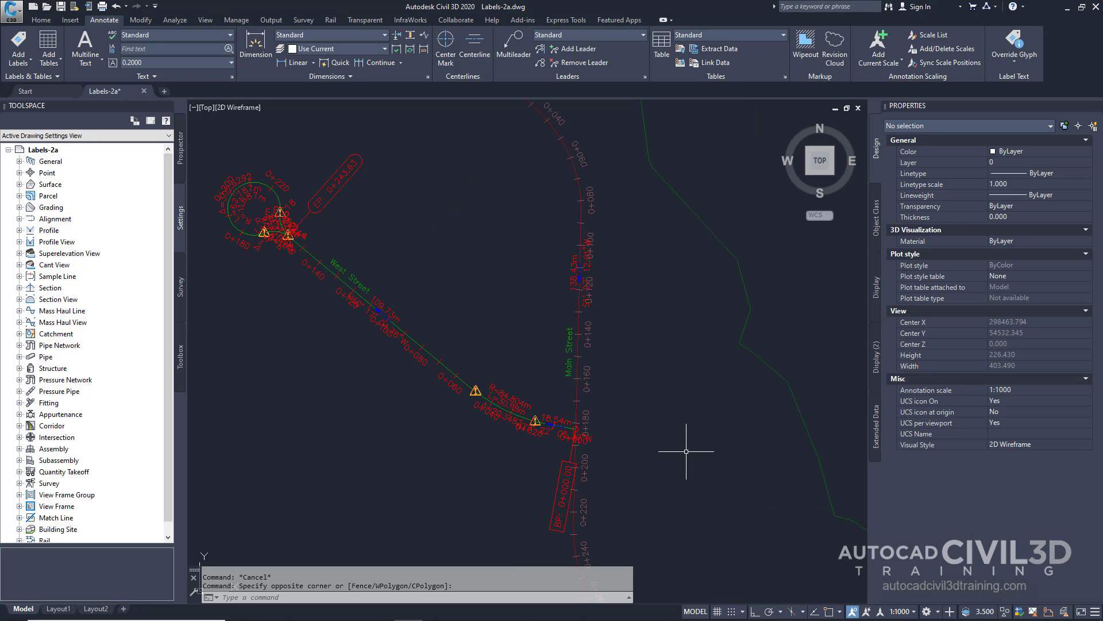
left_click(464, 402)
left_click(455, 388)
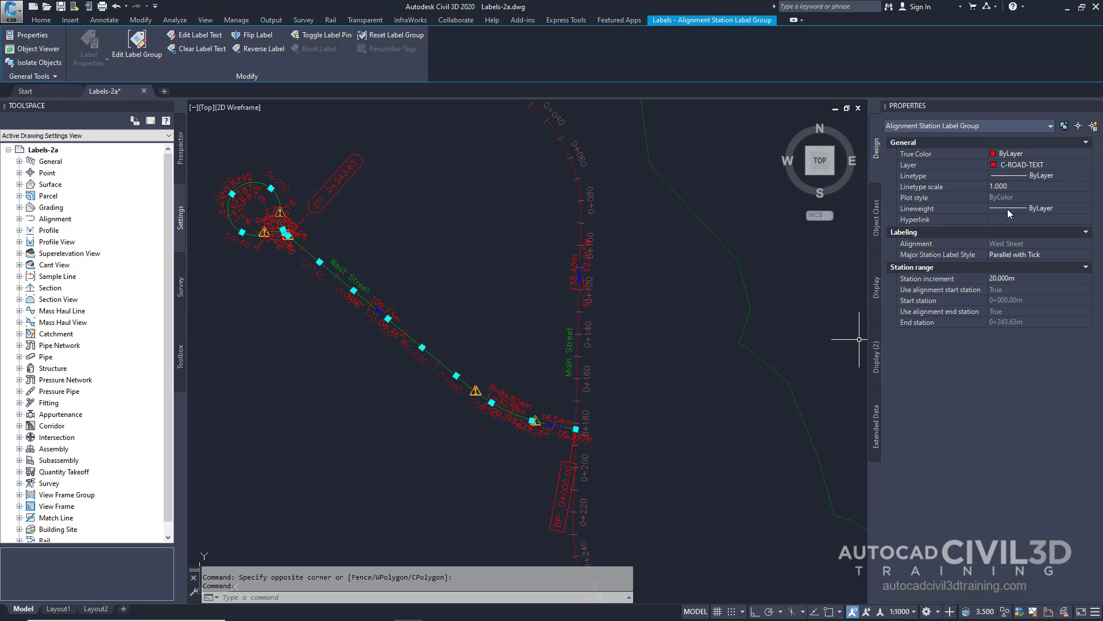
- Try the Perpendicular with Line major station style, then revert to Parallel with Tick
left_click(1057, 254)
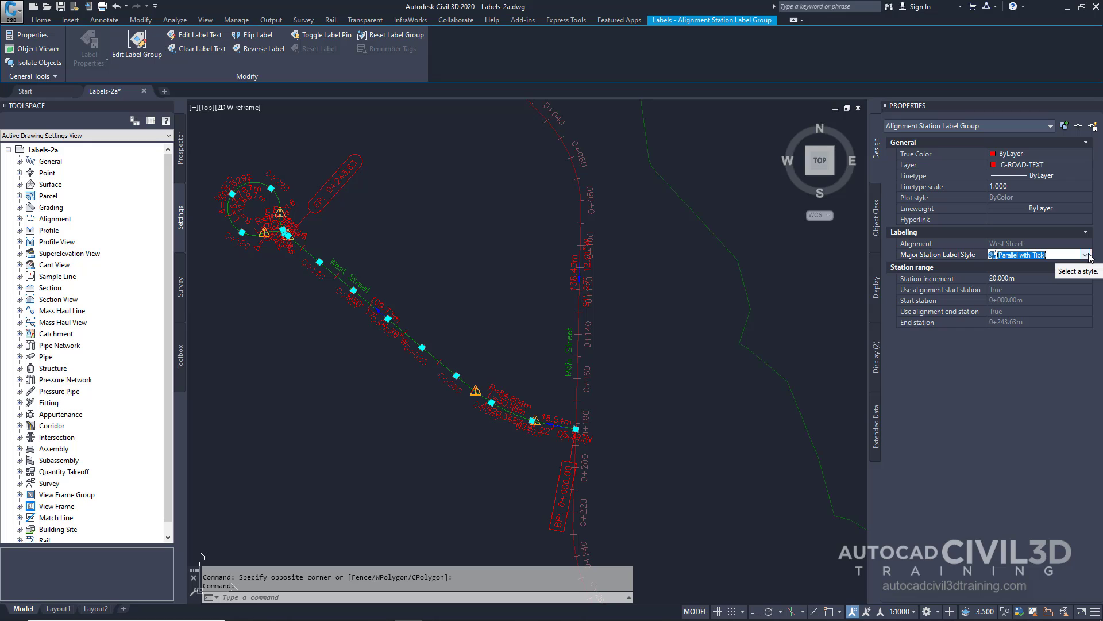
left_click(1086, 255)
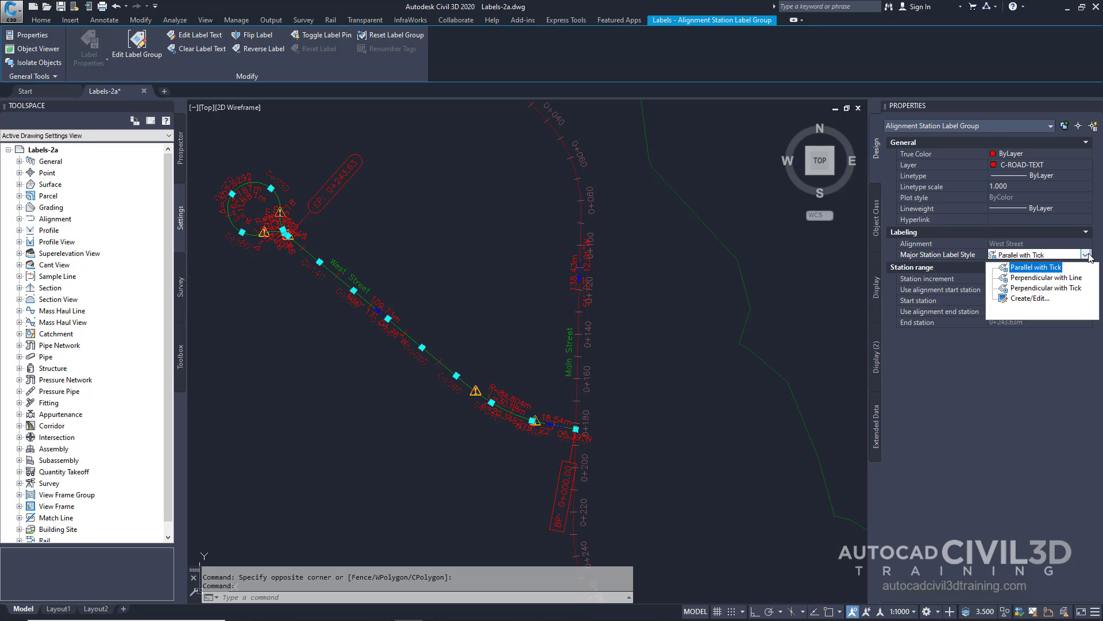
left_click(1070, 278)
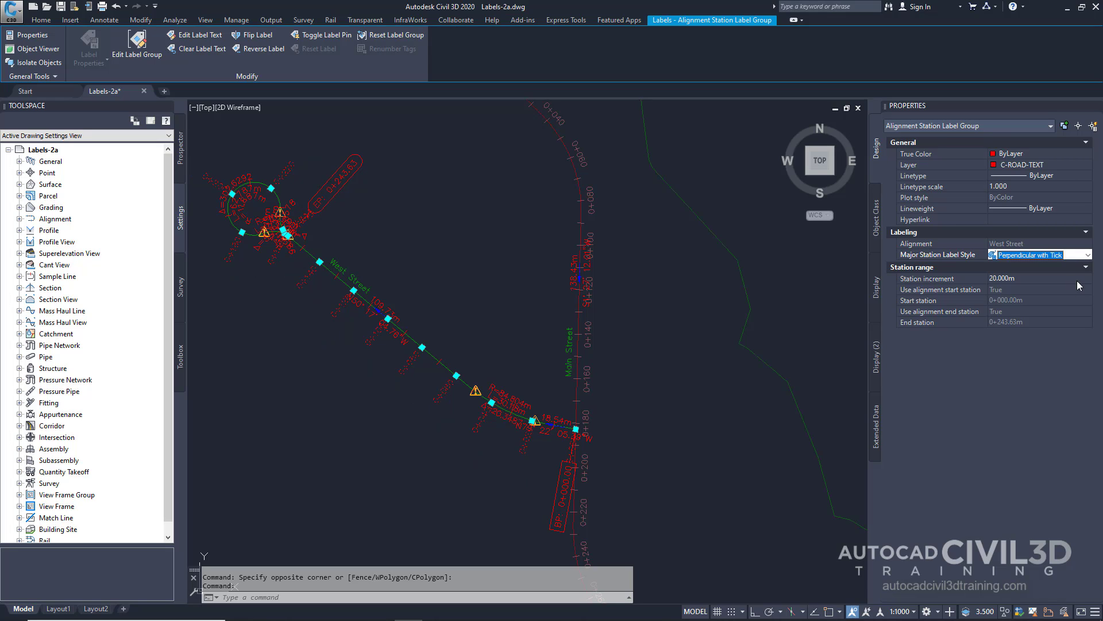
left_click(1088, 255)
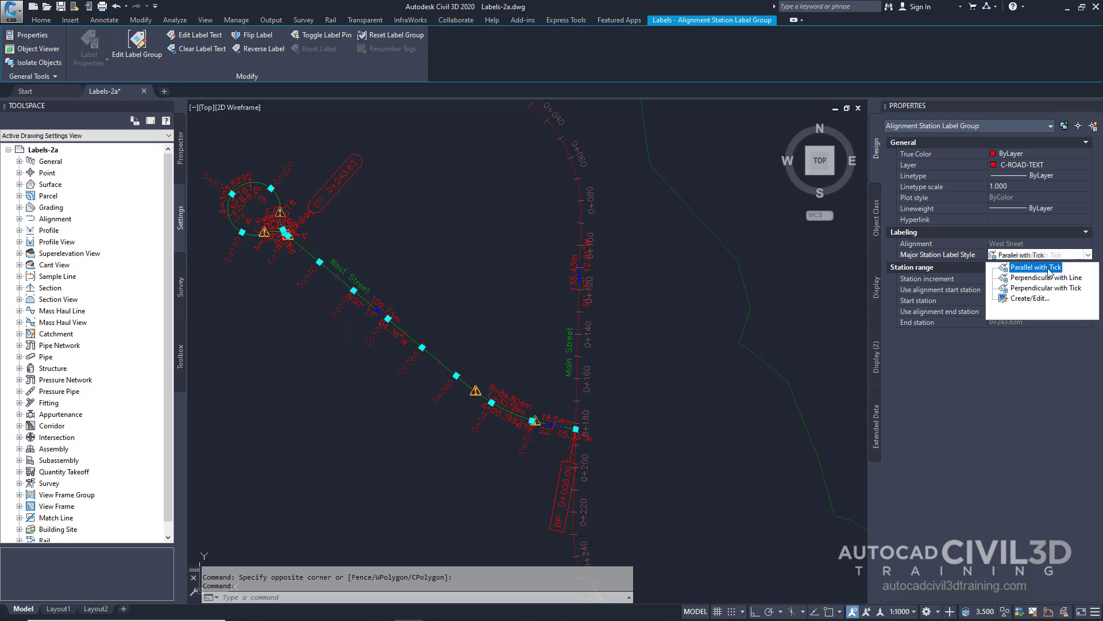
left_click(1069, 267)
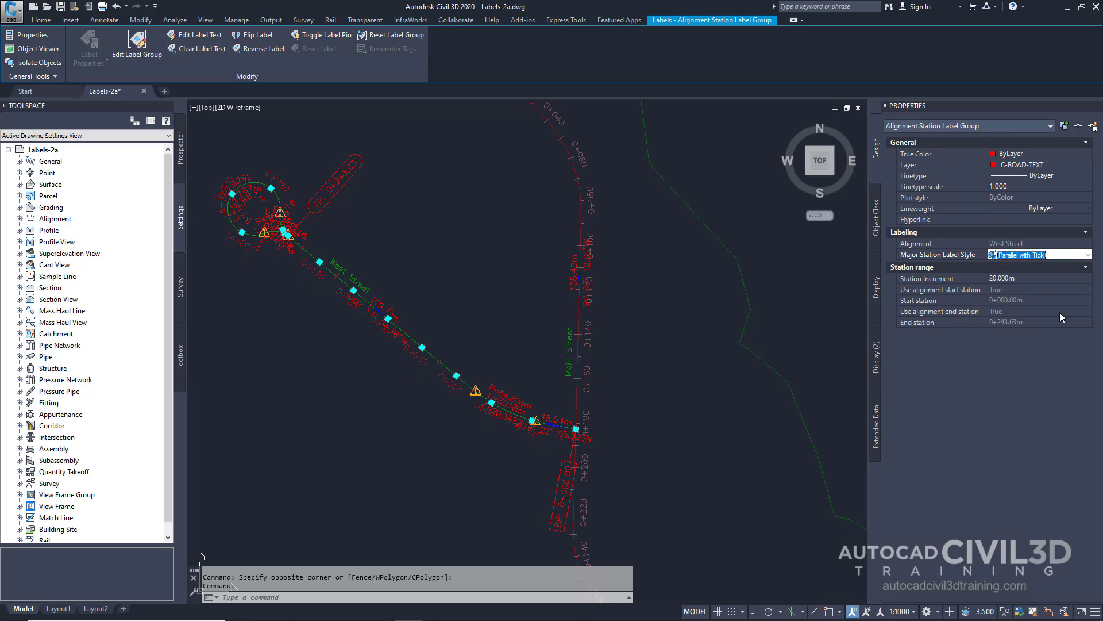
key("Escape")
middle_click_drag(516, 361, 567, 381)
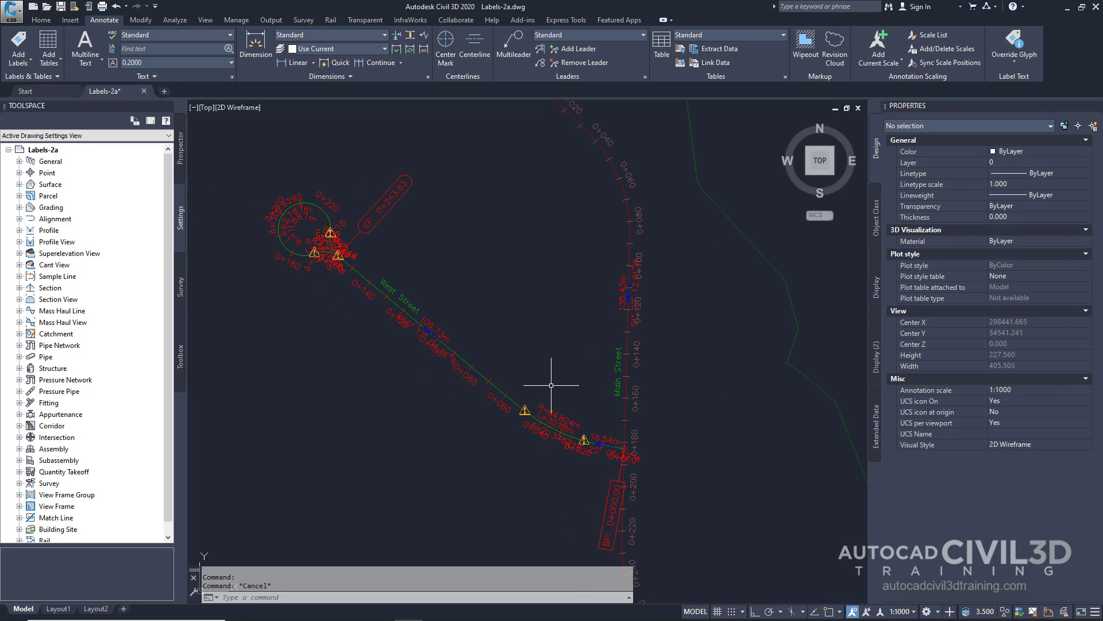
left_click(504, 396)
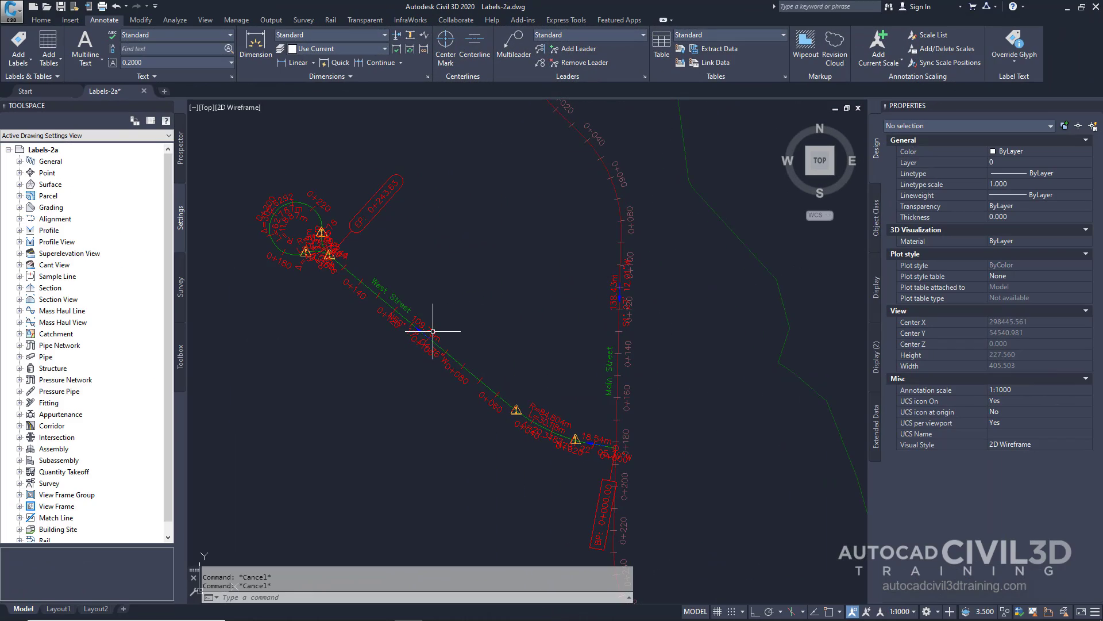
left_click(425, 330)
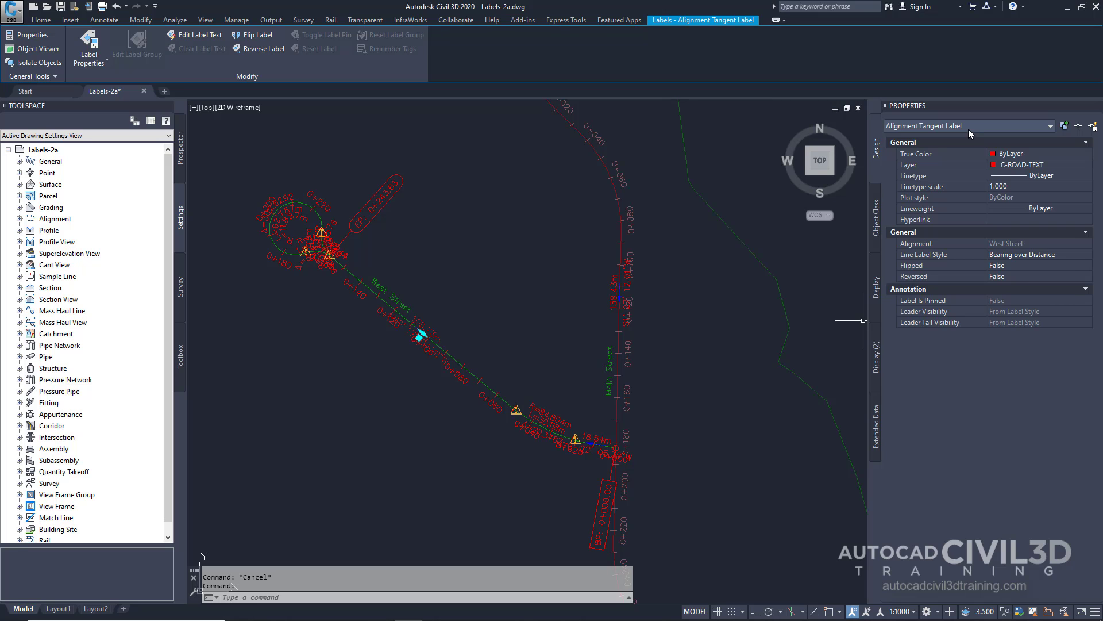
key("Escape")
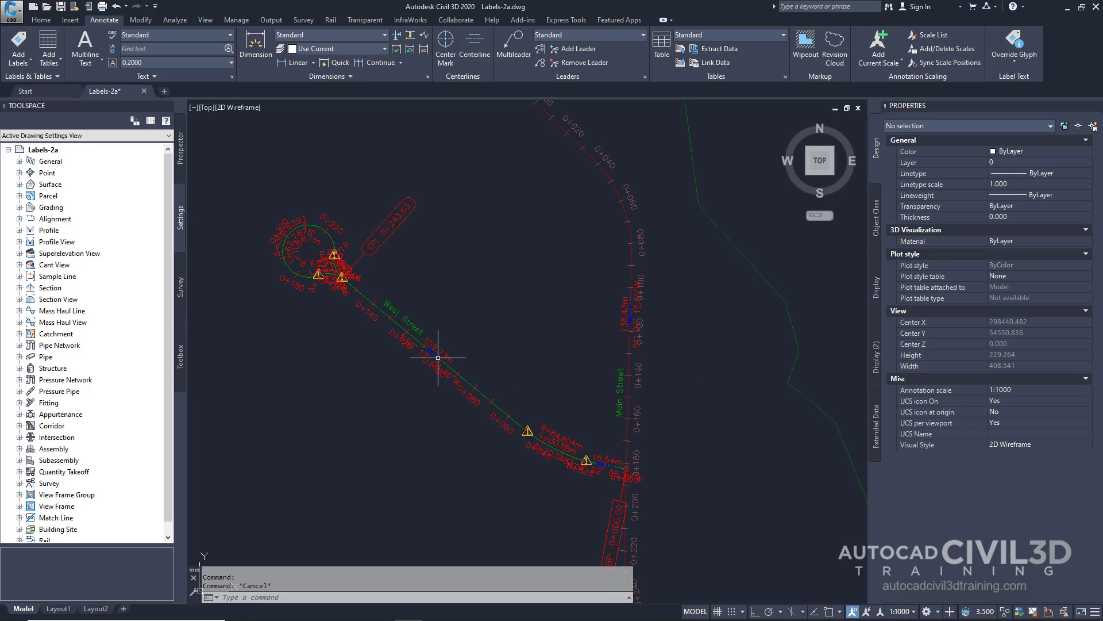
- Zoom to West Street and select its alignment to read stations 0+000.00 to 0+243.63
scroll(417, 336, "up", 2)
middle_click_drag(421, 339, 431, 365)
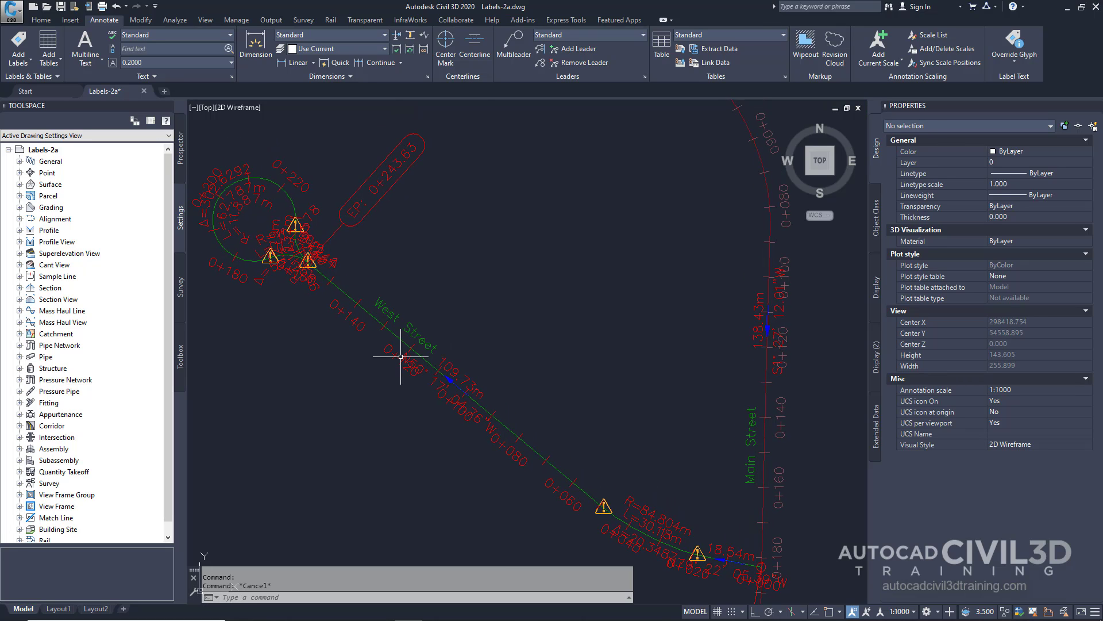
mouse_move(400, 356)
left_click(375, 317)
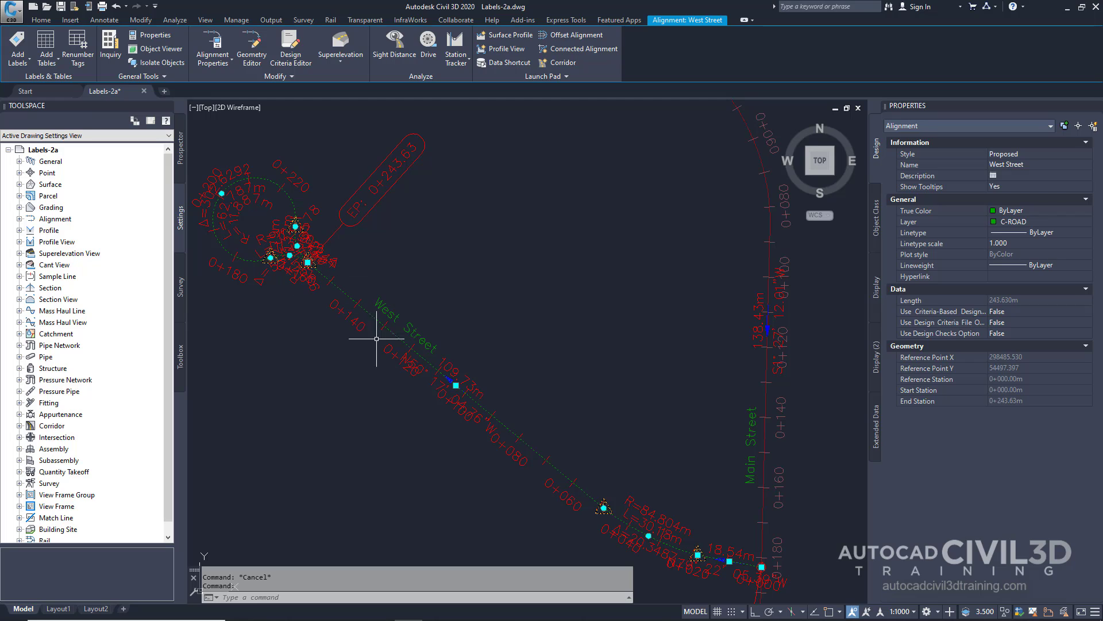
mouse_move(408, 364)
mouse_move(531, 375)
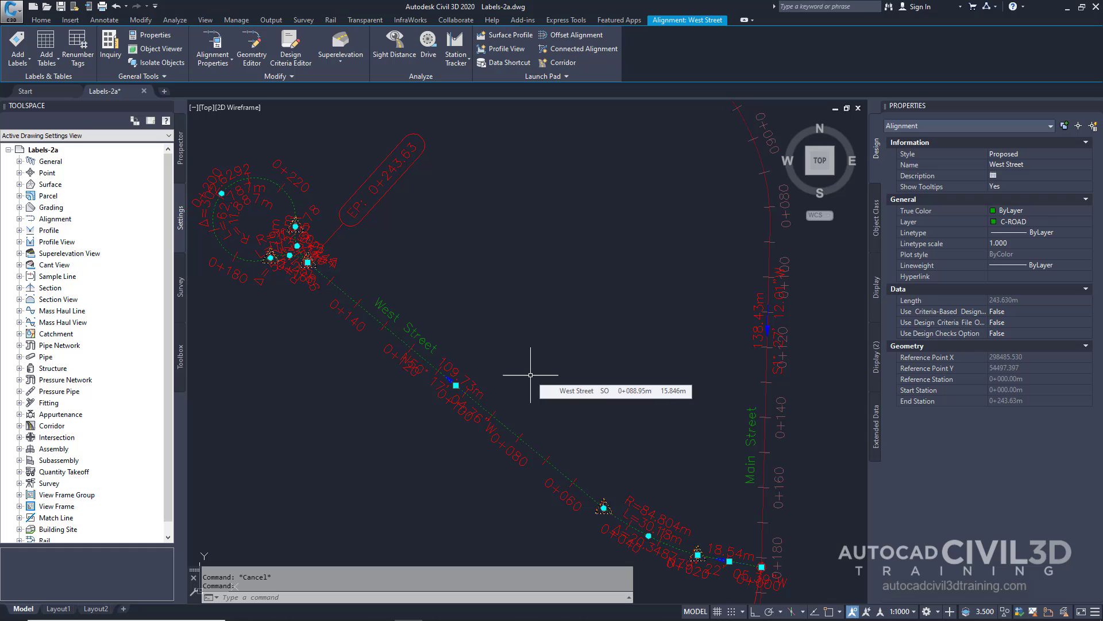
- Select the station label group, then select the cul-de-sac curve label (Delta over Length & Radius)
key("Escape")
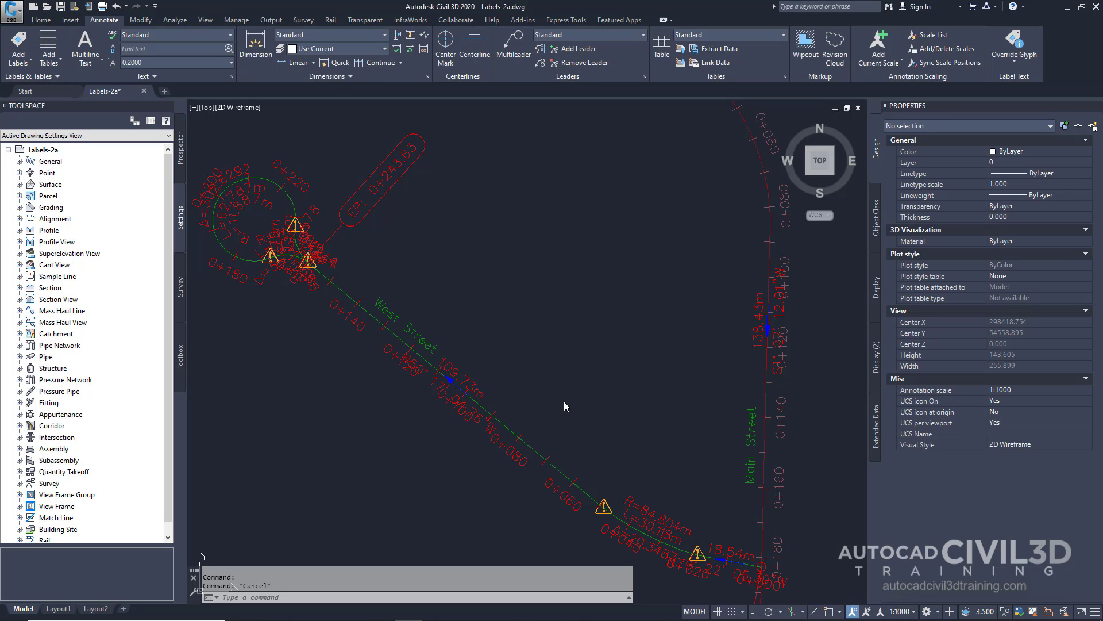
left_click(571, 388)
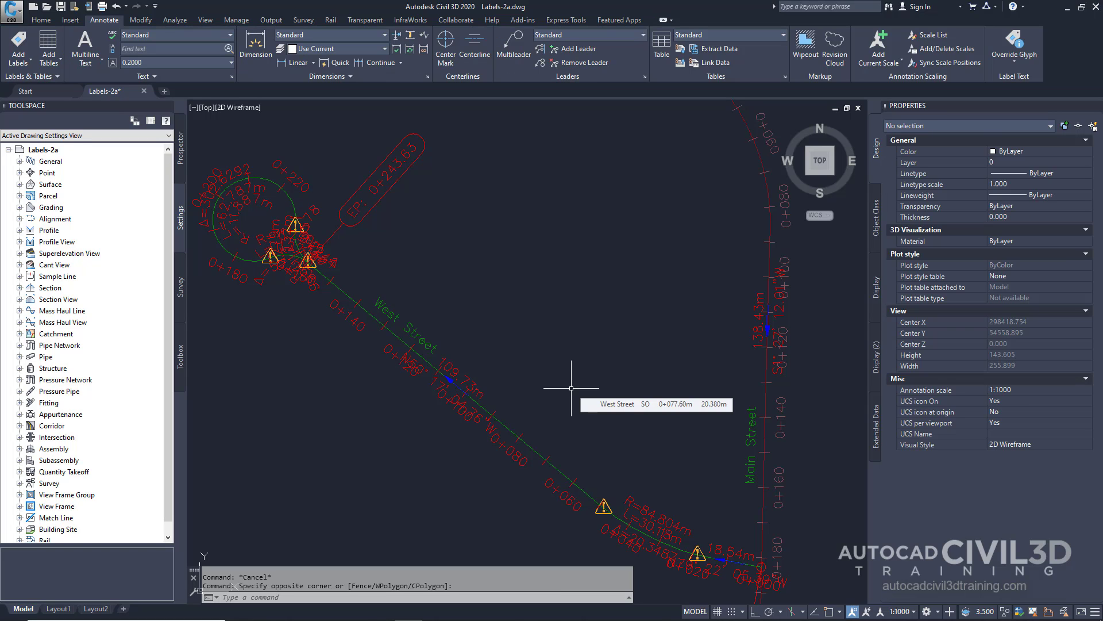
left_click(362, 328)
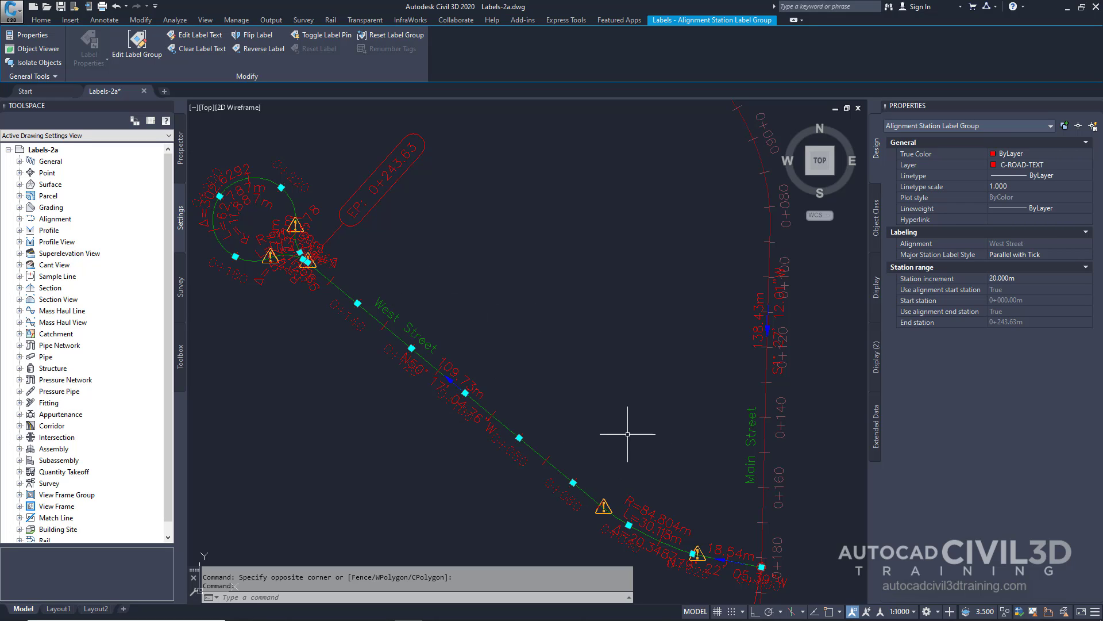
key("Escape")
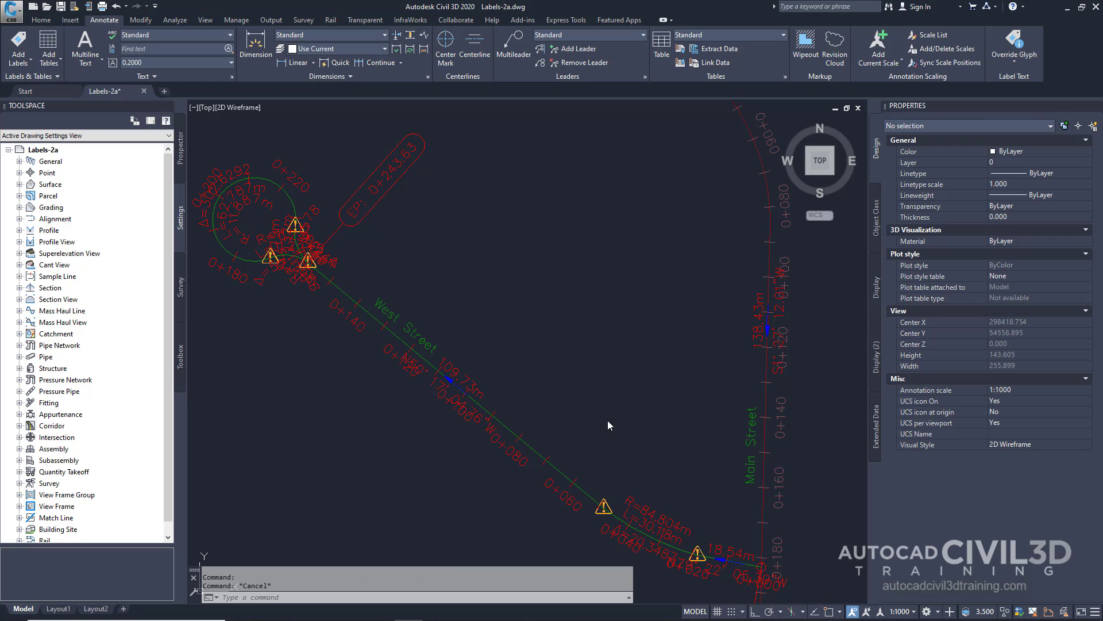
mouse_move(594, 406)
middle_mouse_down()
mouse_move(517, 382)
mouse_move(529, 338)
middle_mouse_up()
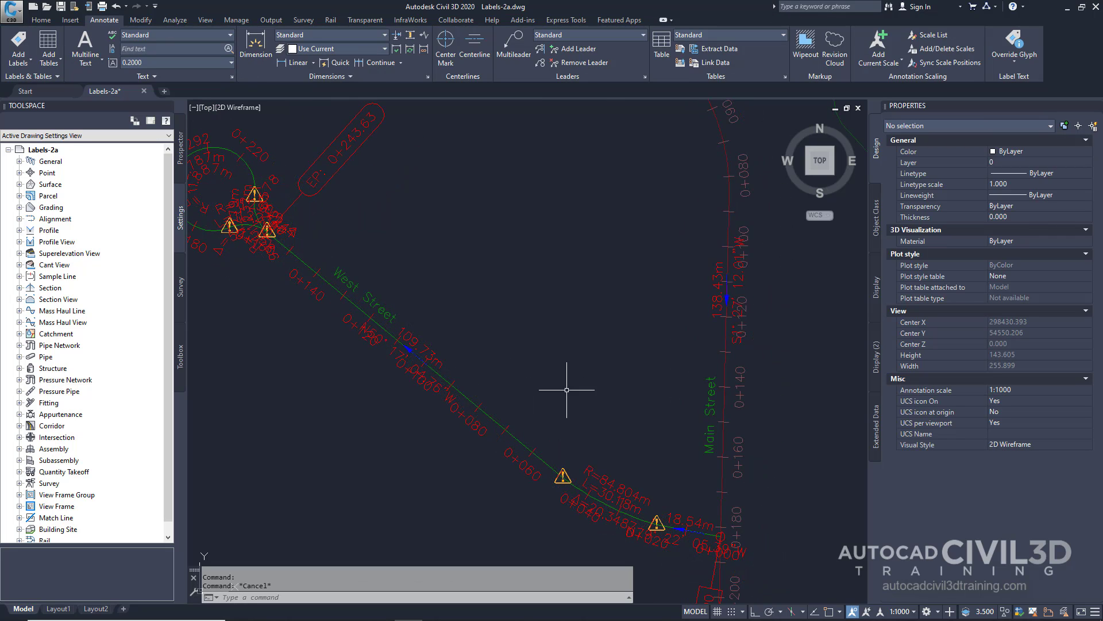
left_click(606, 482)
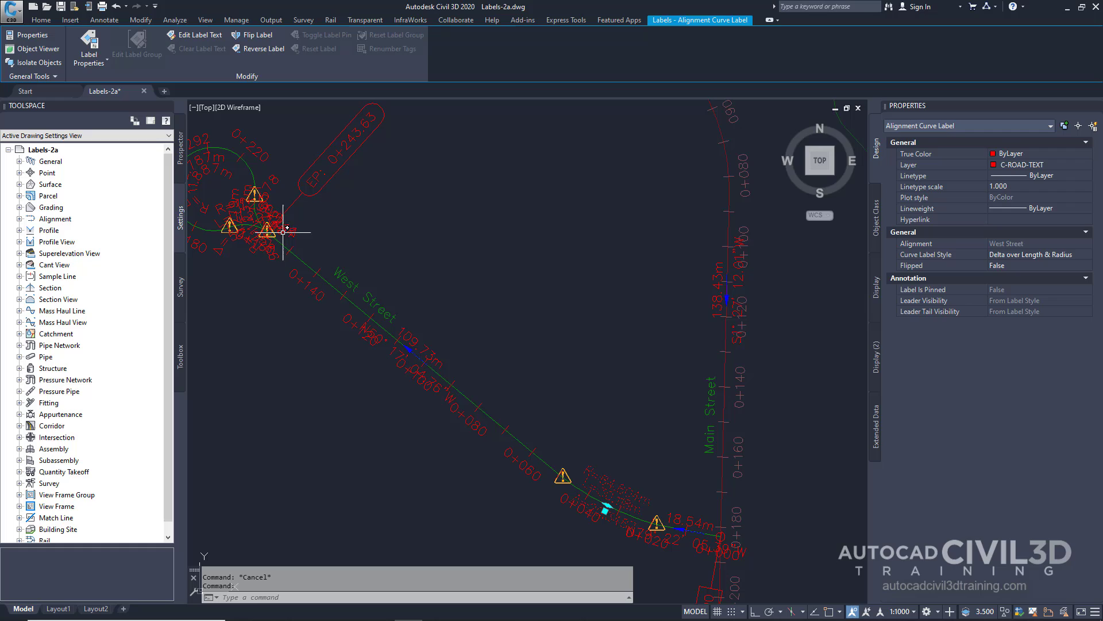
left_click(620, 387)
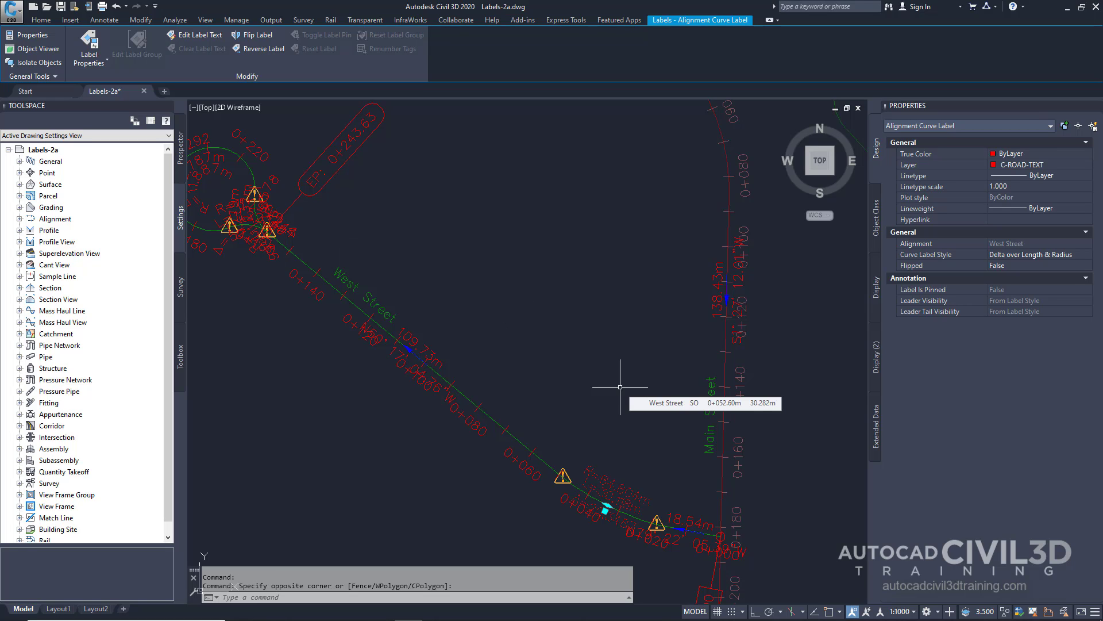
key("Escape")
key("Escape")
left_click(471, 429)
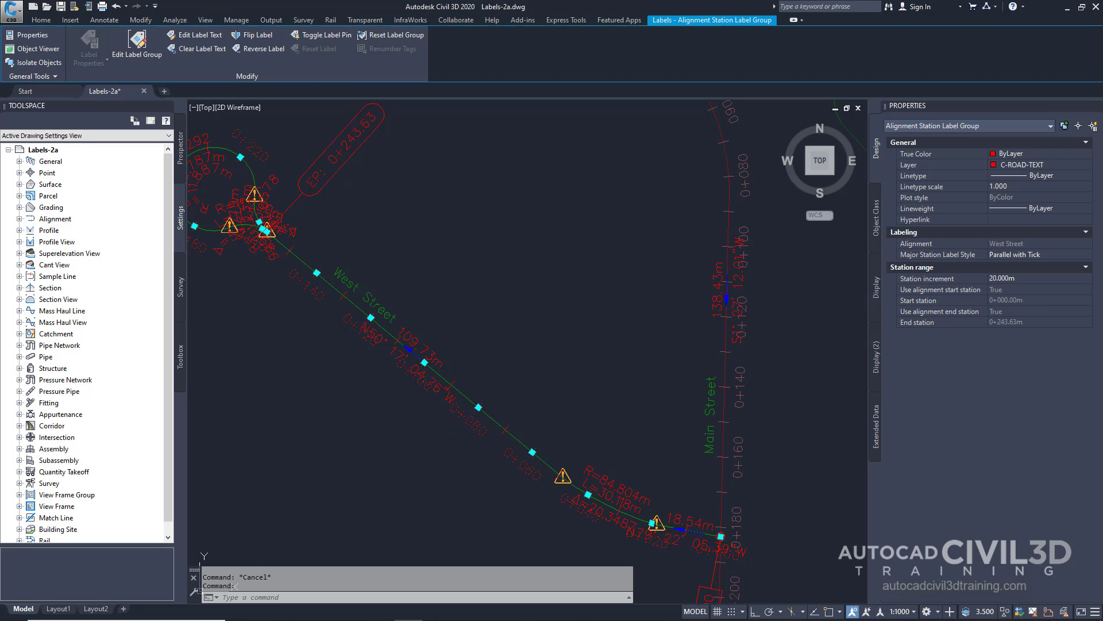
right_click(554, 382)
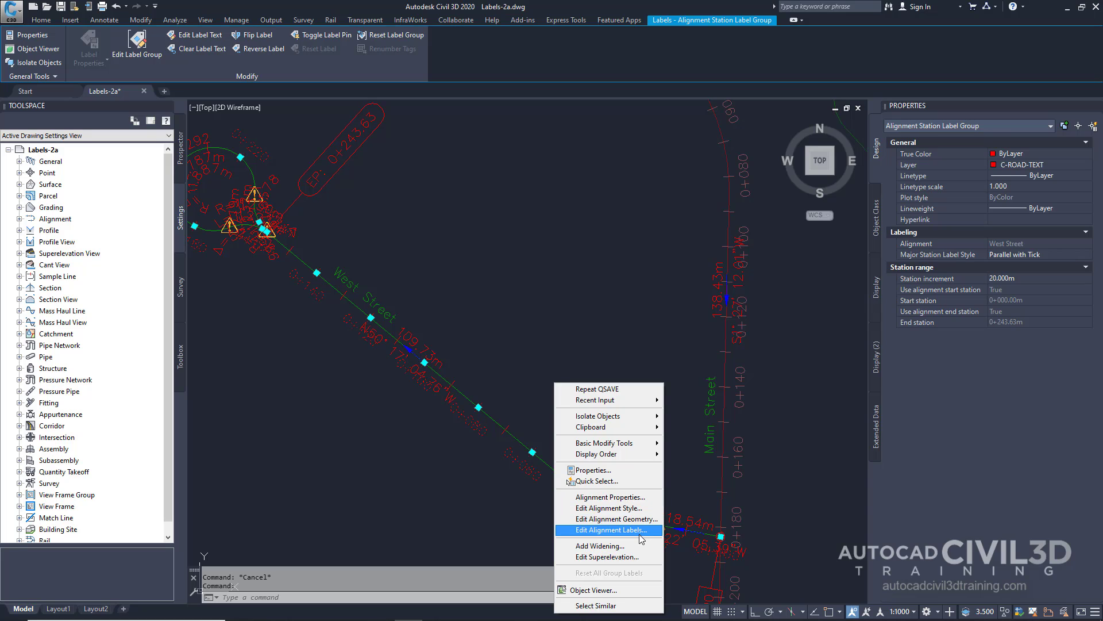
key("Escape")
key("Escape")
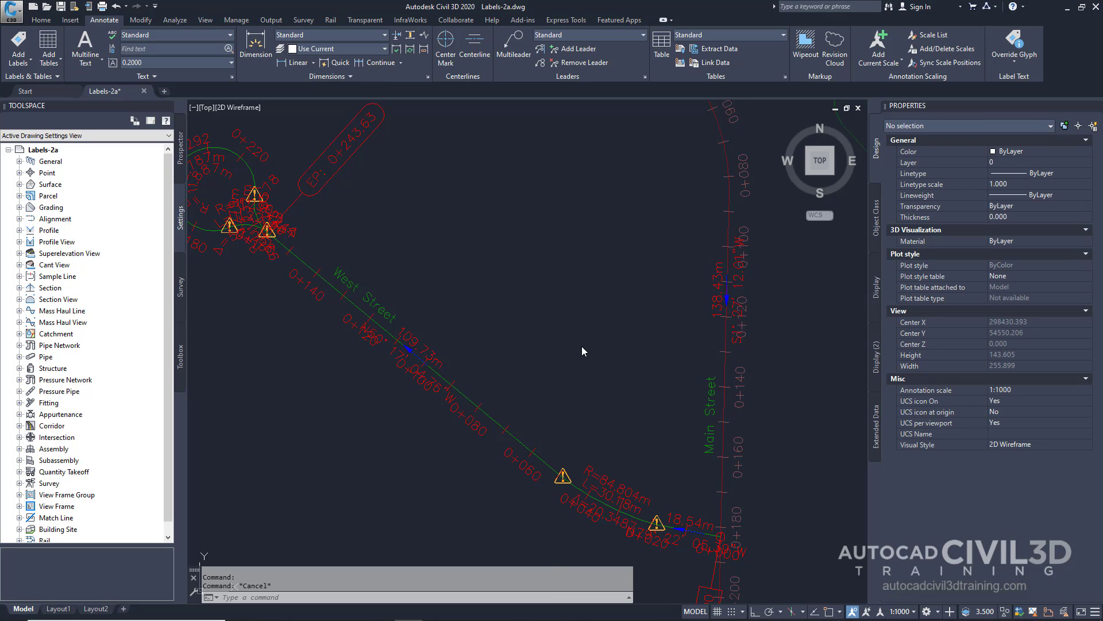
middle_click_drag(592, 349, 590, 356)
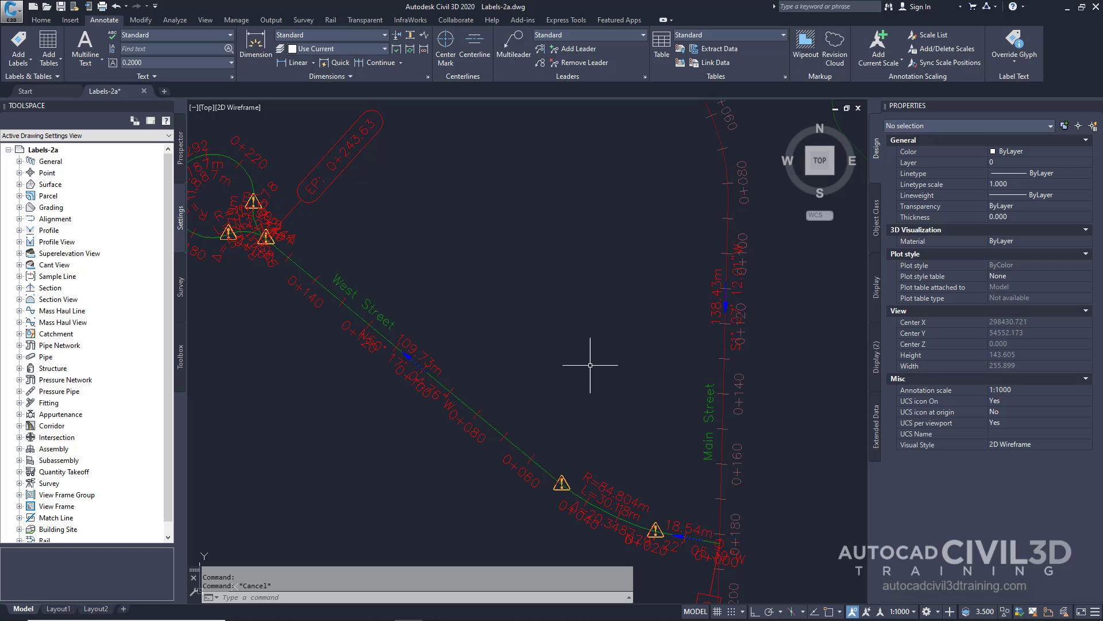
left_click(590, 365)
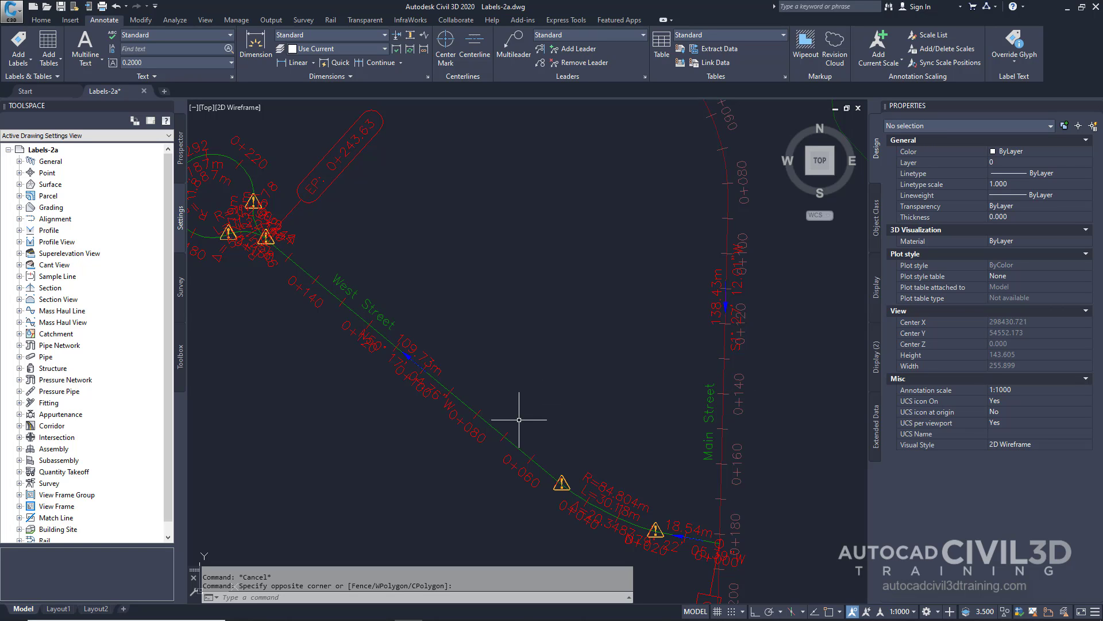
left_click(485, 440)
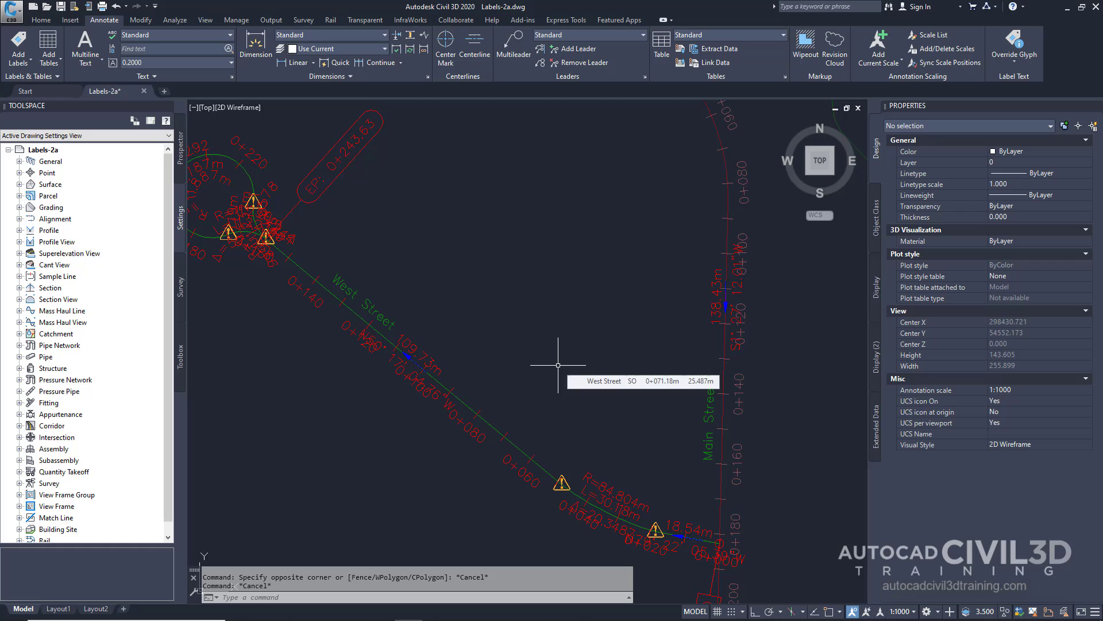
left_click(604, 487)
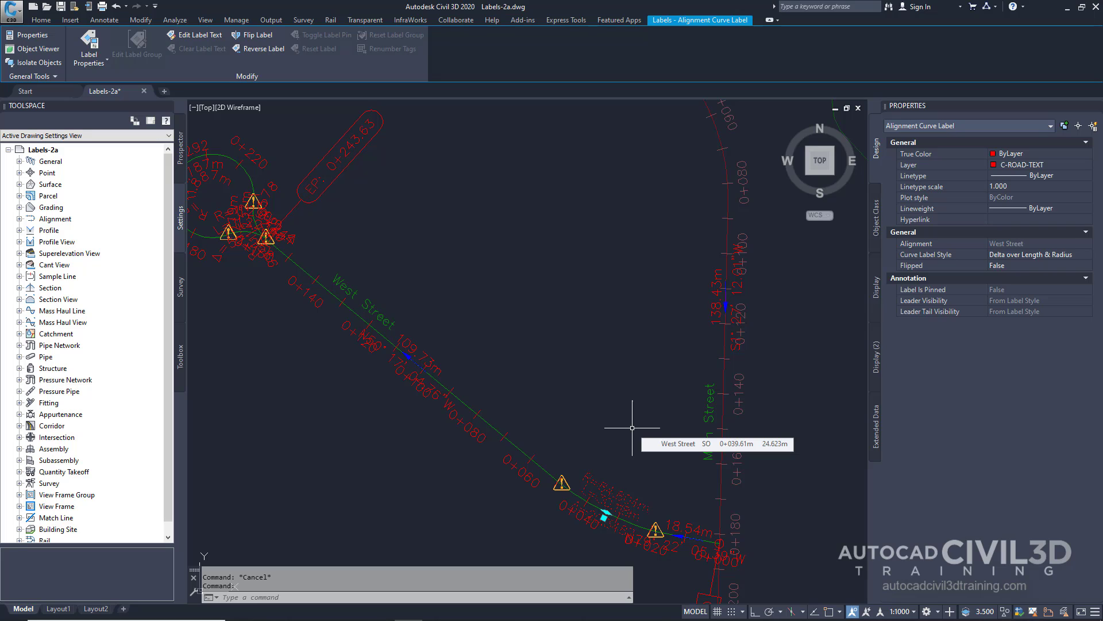
key("Escape")
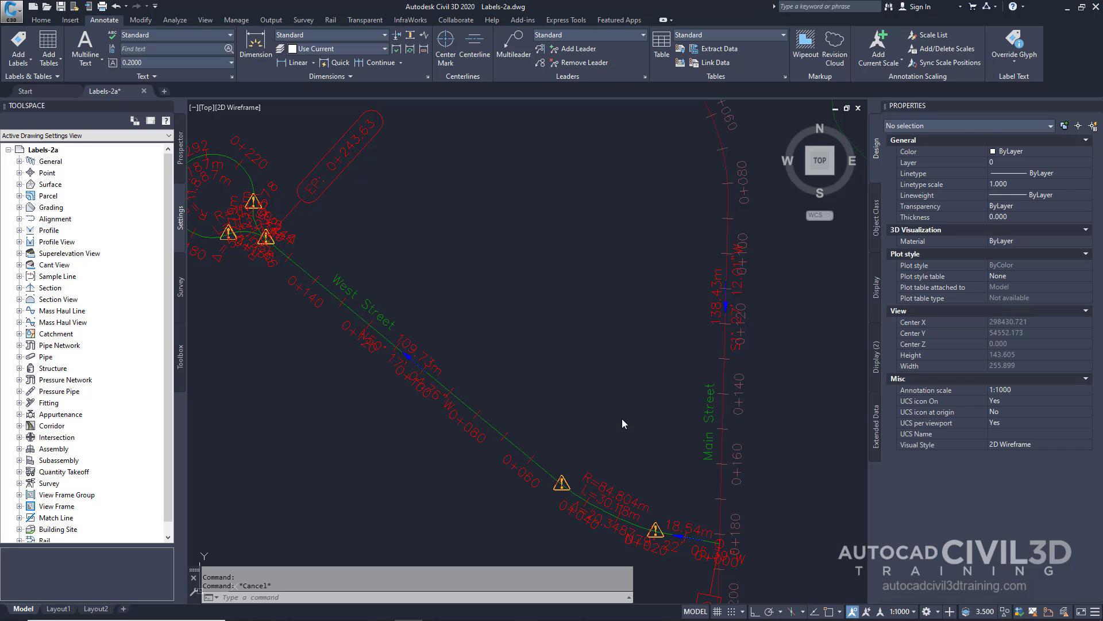
- Save, then drag the N50° 17' 04.76"W 109.73m tangent label lower left onto a leader
middle_click_drag(623, 412, 616, 425)
key("ctrl+s")
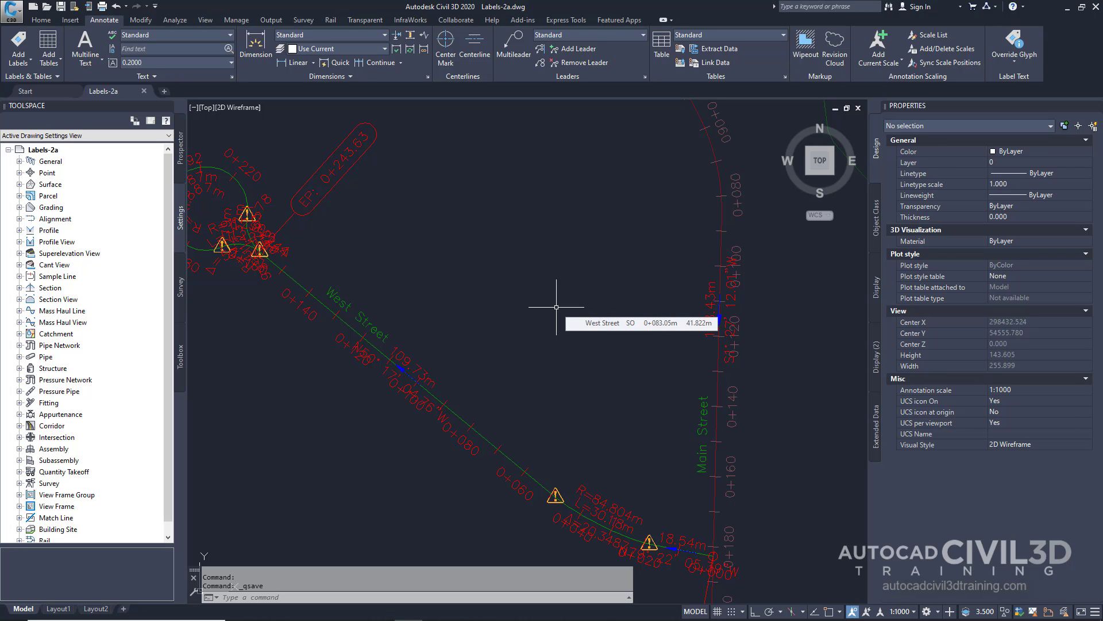
left_click(402, 351)
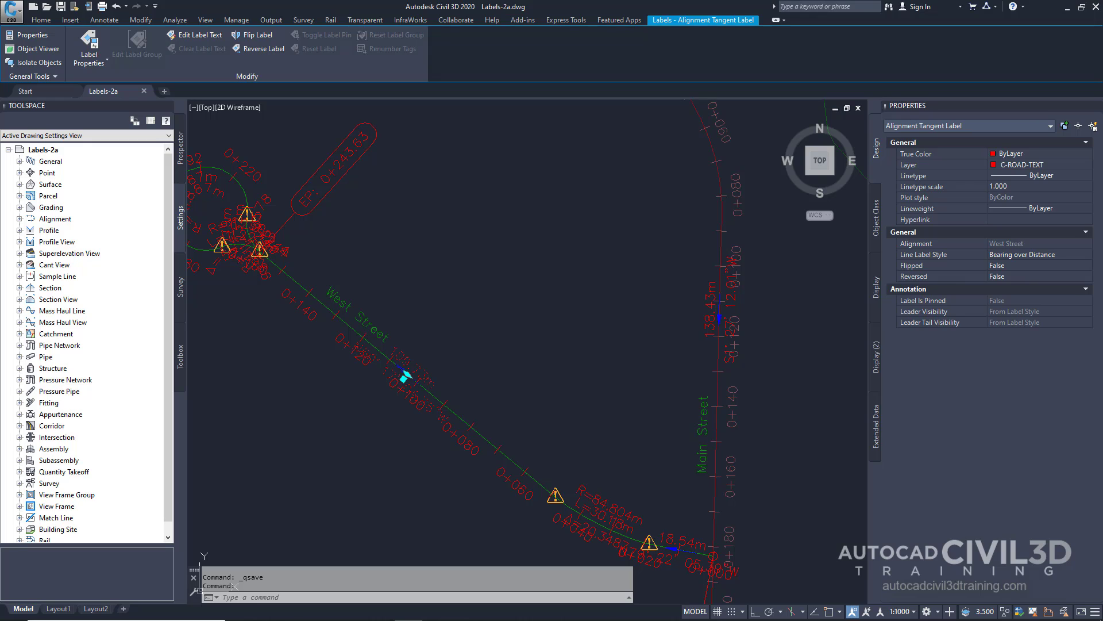
left_click(406, 376)
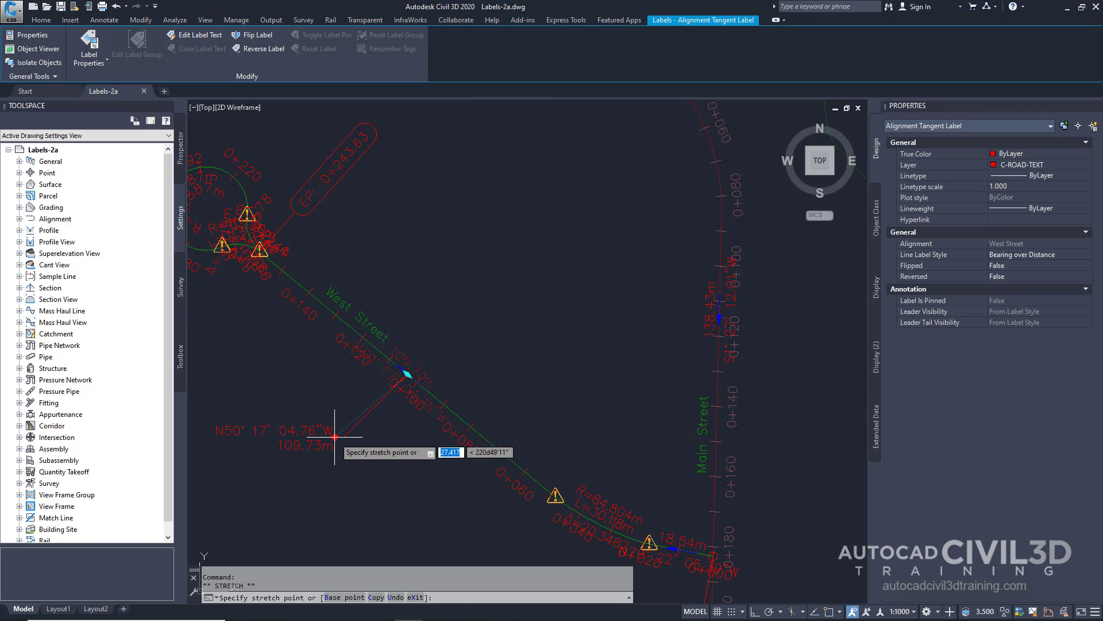
middle_click_drag(335, 441, 395, 412)
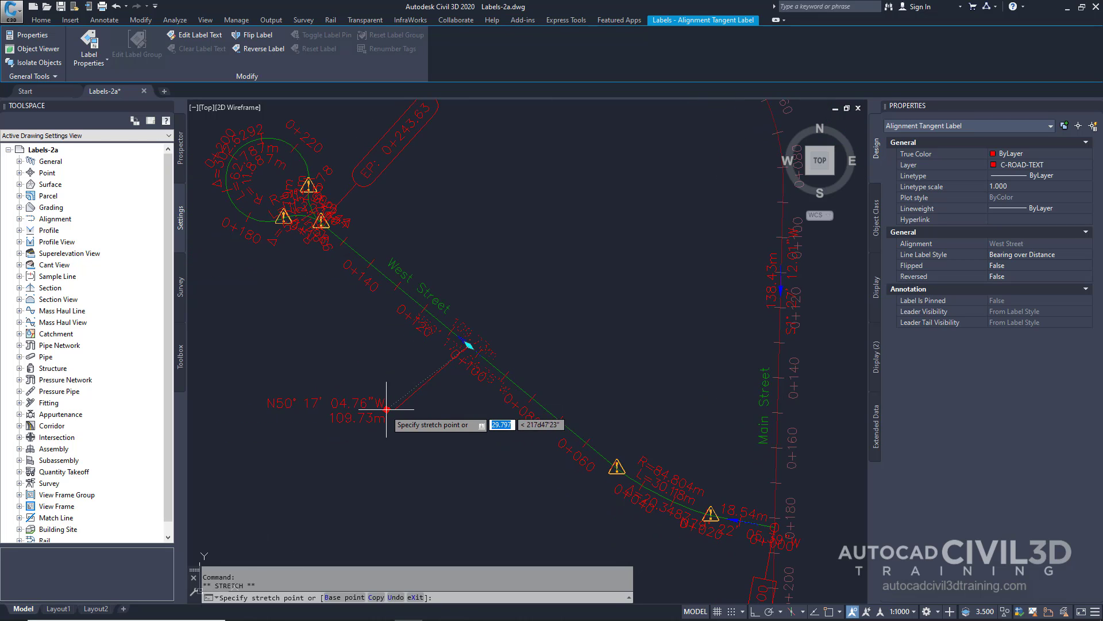
left_click(361, 411)
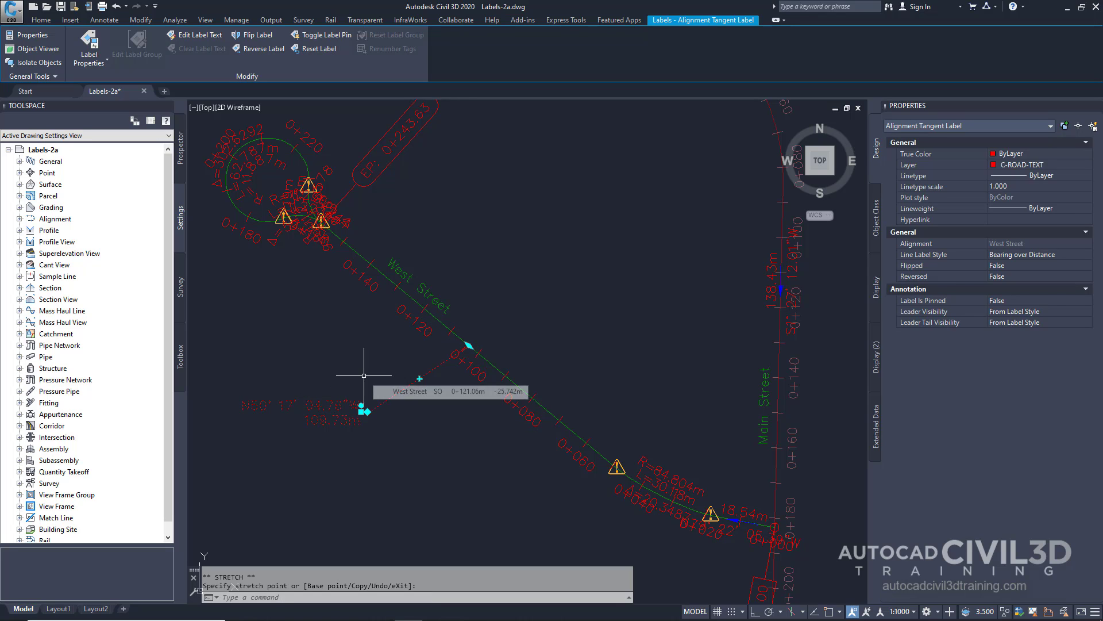
key("Escape")
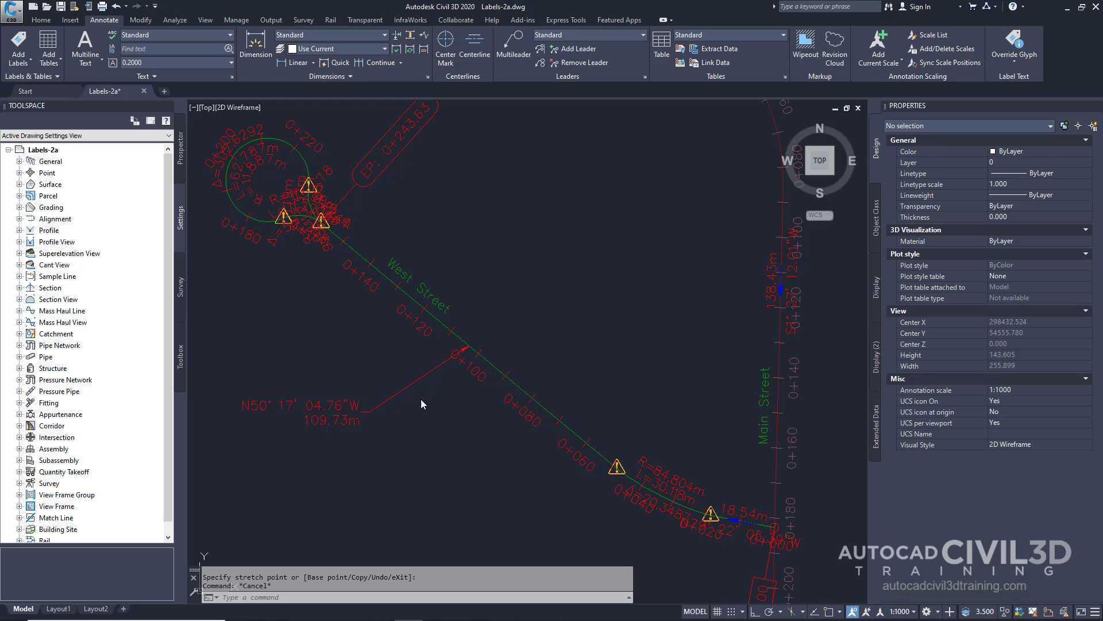
middle_click_drag(423, 404, 419, 394)
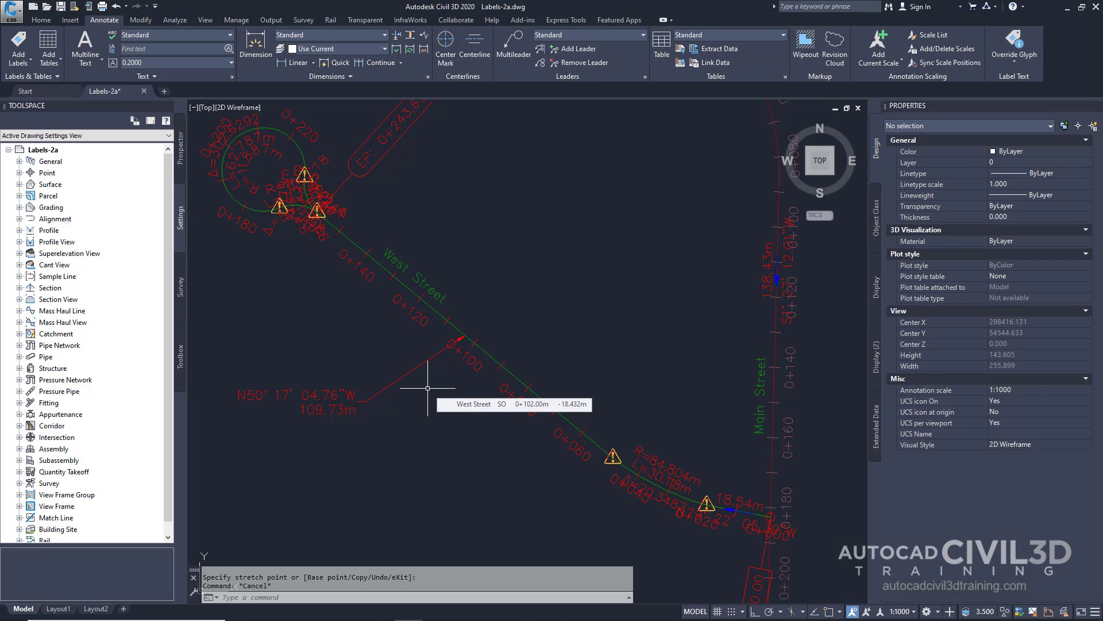
- Slide the West Street name label down the alignment to between stations 0+080 and 0+060
left_click(442, 297)
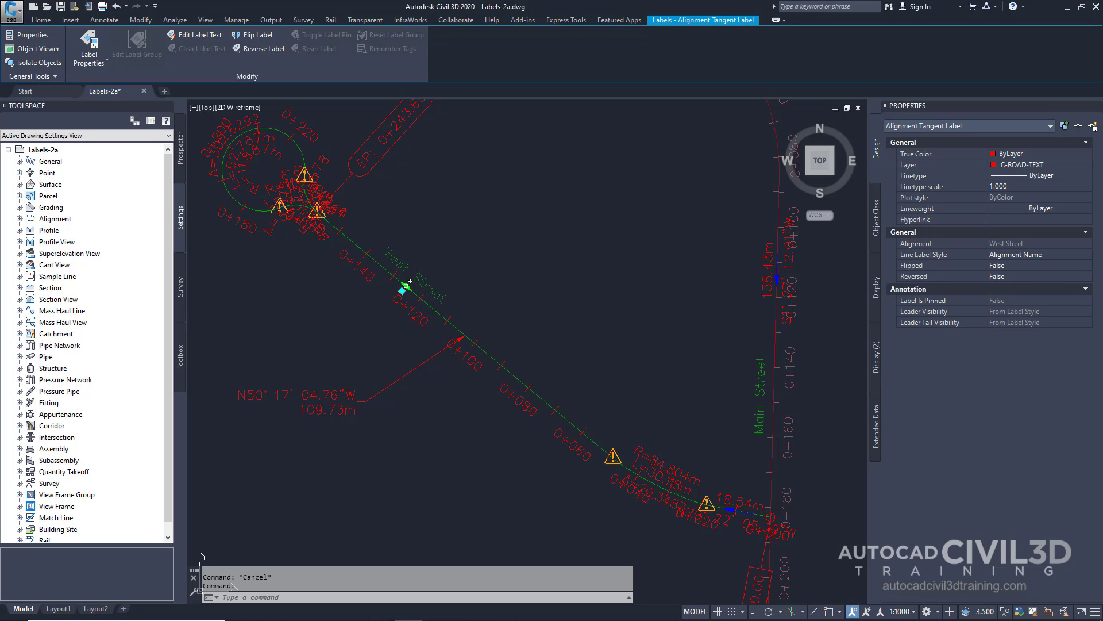
left_click(406, 285)
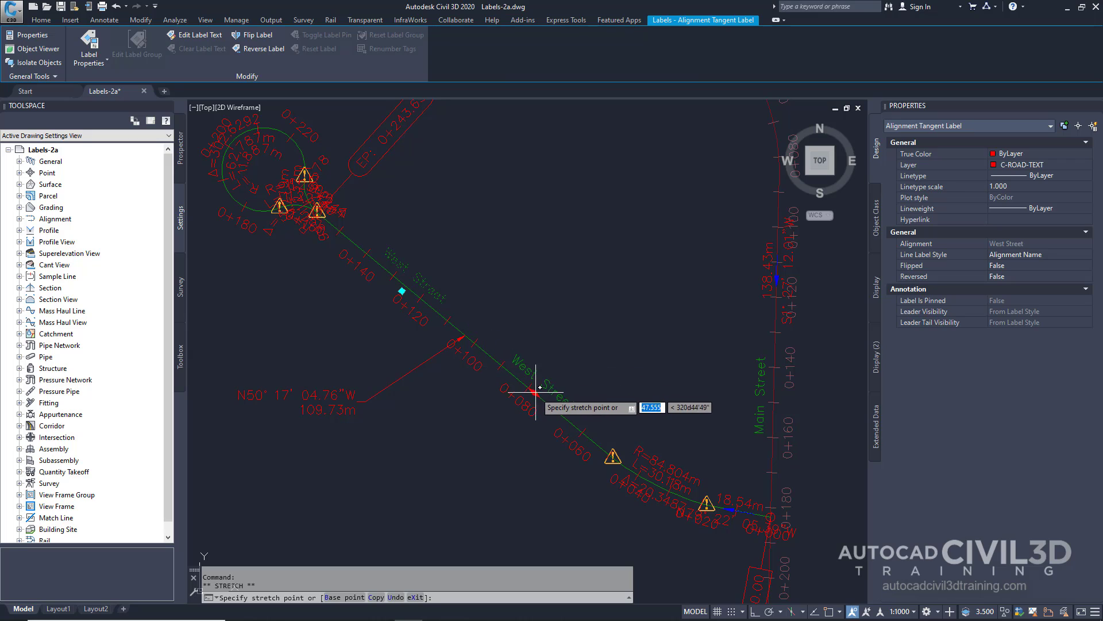
left_click(557, 414)
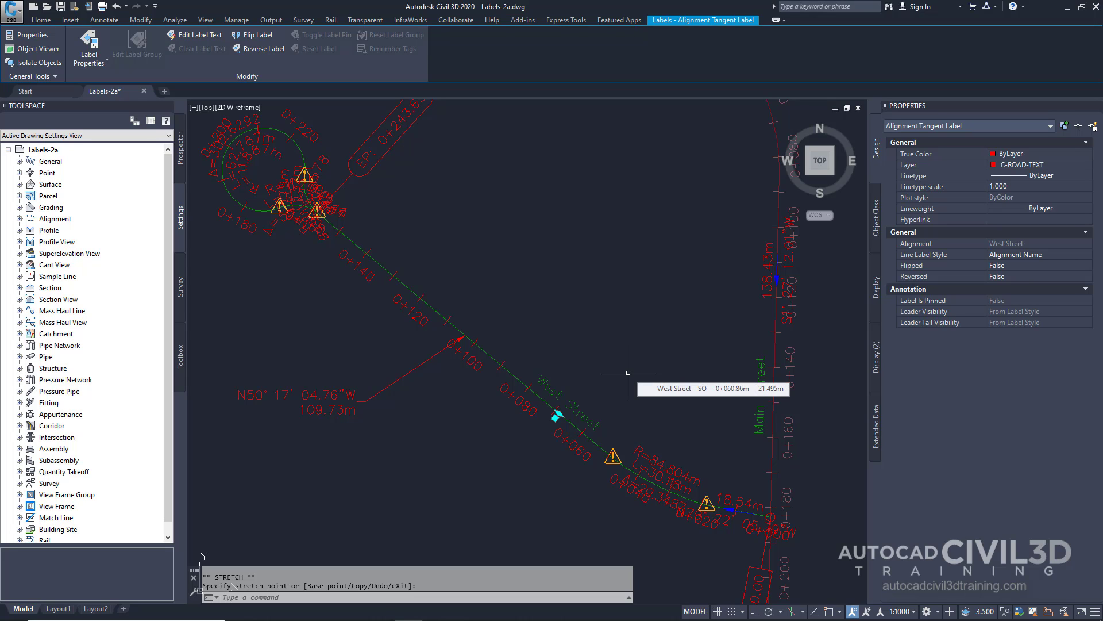
key("Escape")
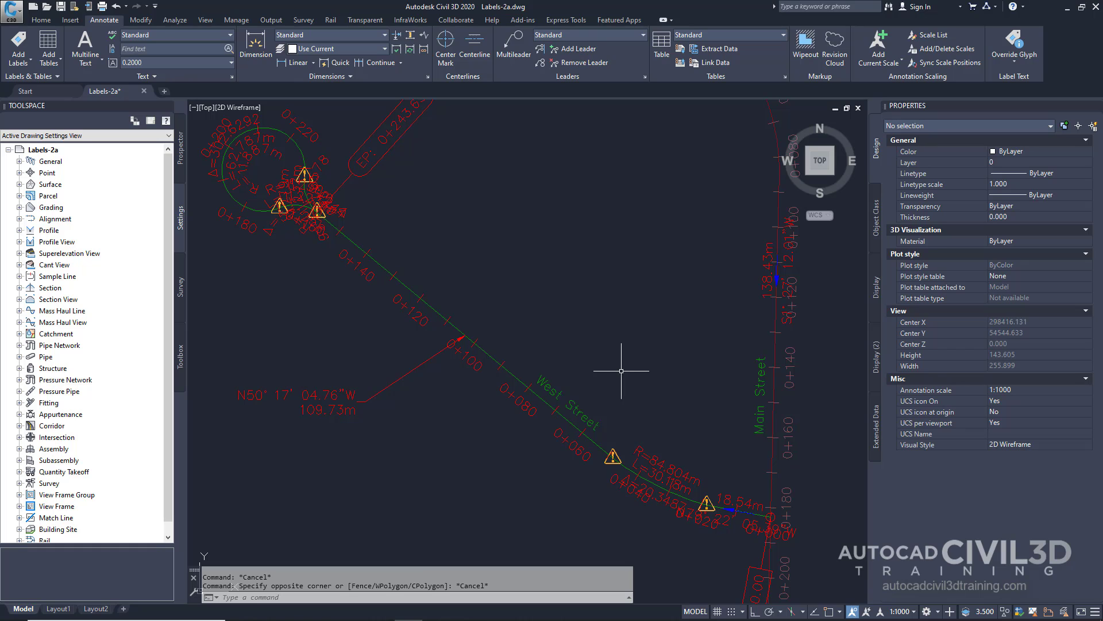
- Zoom to the cul-de-sac and start moving one curve label, then cancel the move
mouse_move(520, 300)
middle_mouse_down()
mouse_move(638, 369)
mouse_move(567, 345)
mouse_move(601, 374)
mouse_move(566, 388)
middle_mouse_up()
scroll(546, 370, "up", 3)
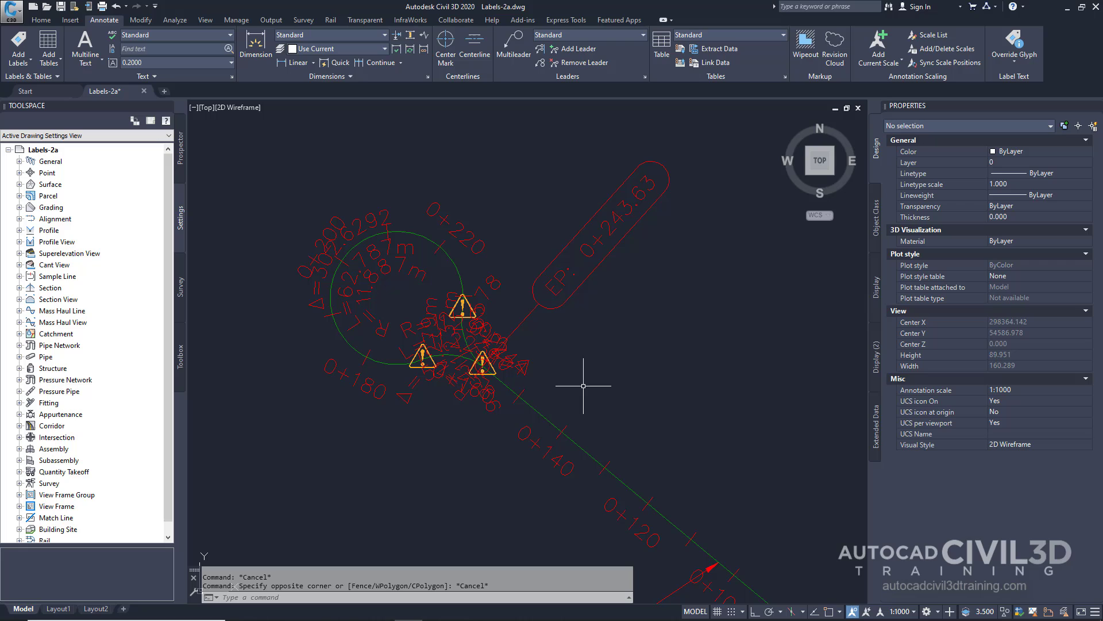
scroll(653, 374, "down", 3)
middle_click_drag(623, 365, 653, 374)
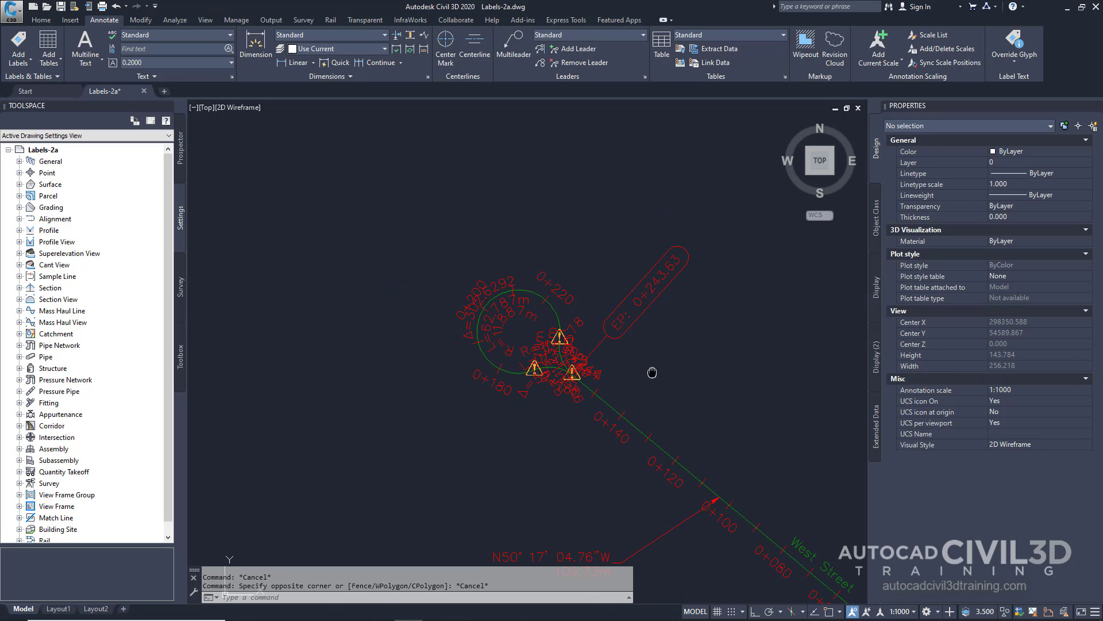
left_click(502, 281)
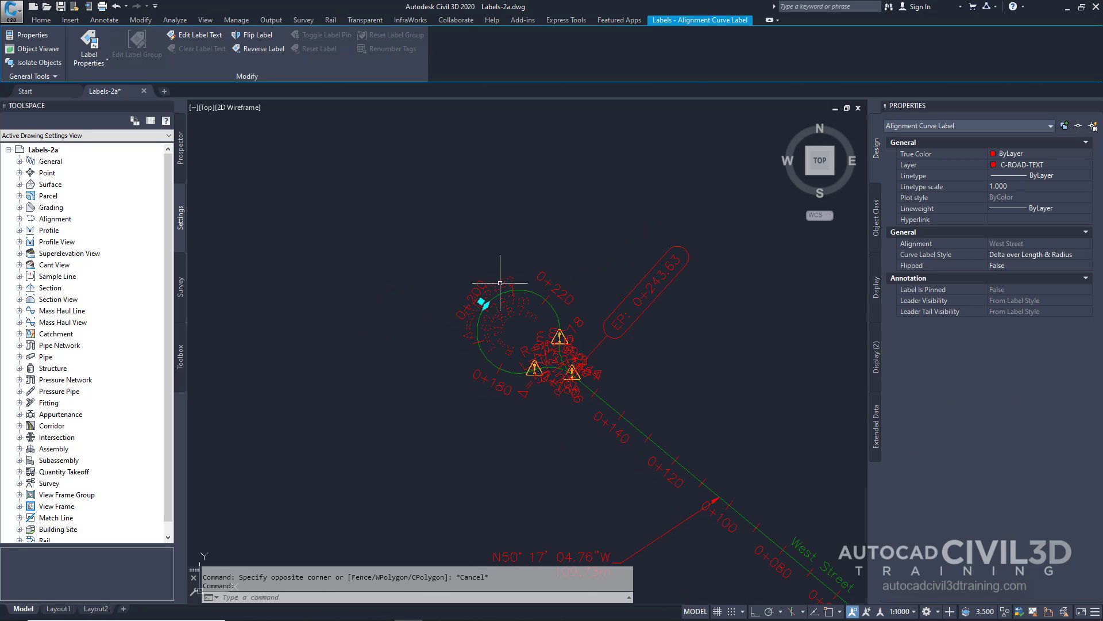
left_click(484, 303)
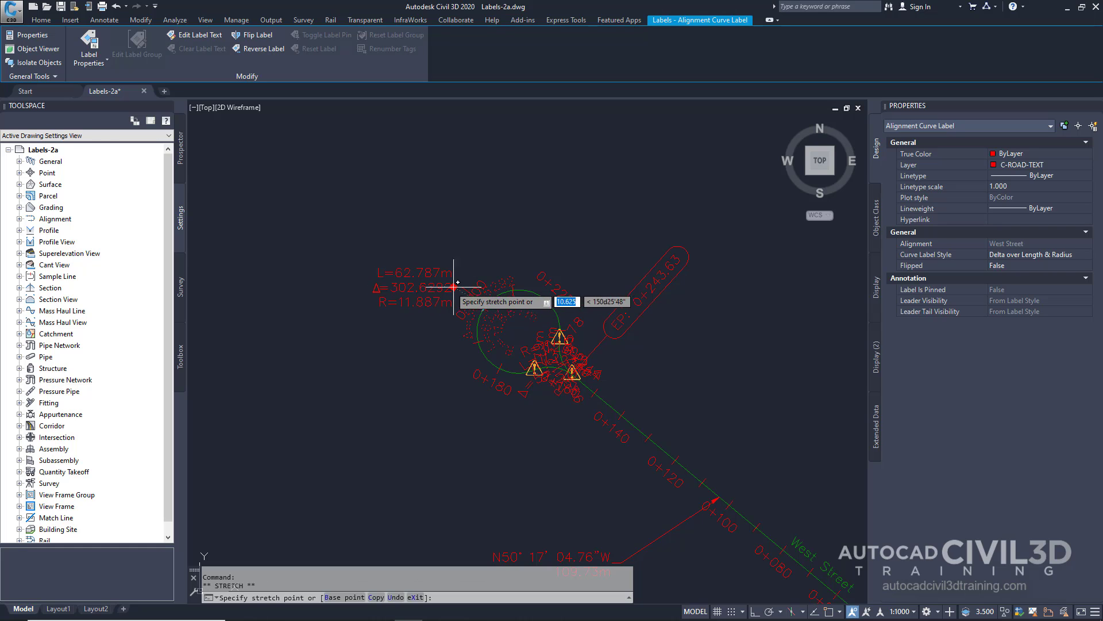
key("Escape")
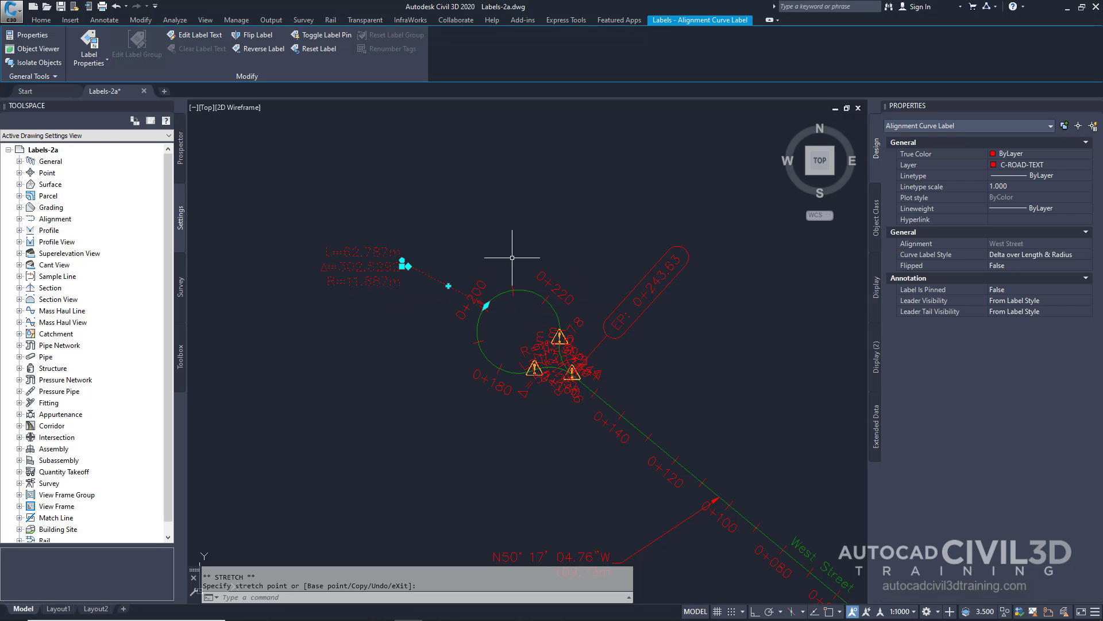
key("Escape")
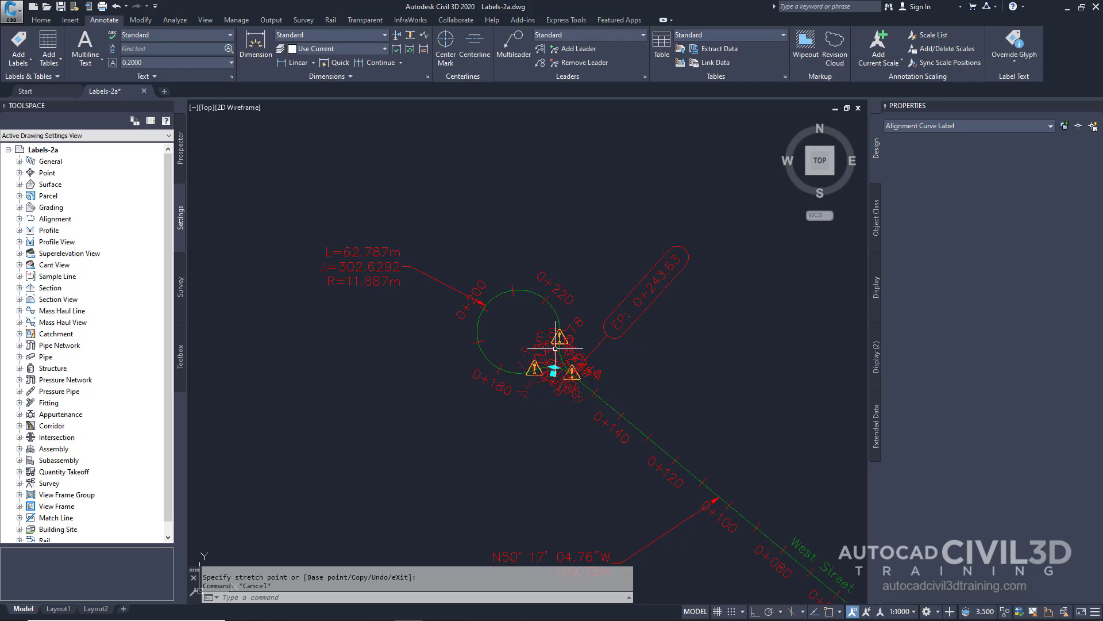
- Drag another cul-de-sac curve label lower left onto a leader
left_click(551, 371)
left_click(554, 366)
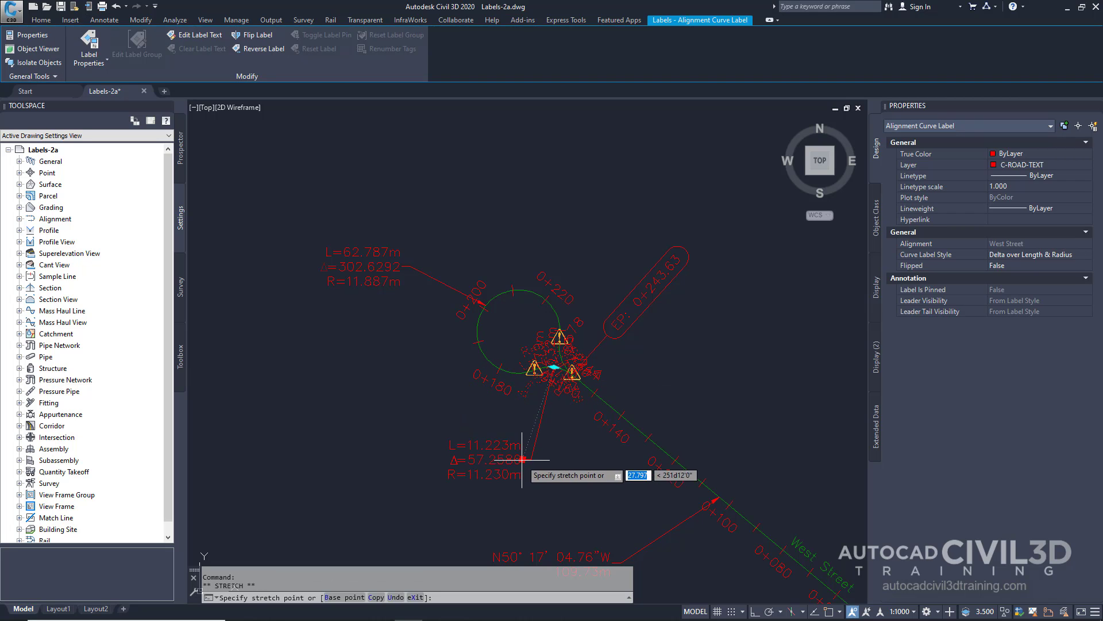
left_click(523, 463)
key("Escape")
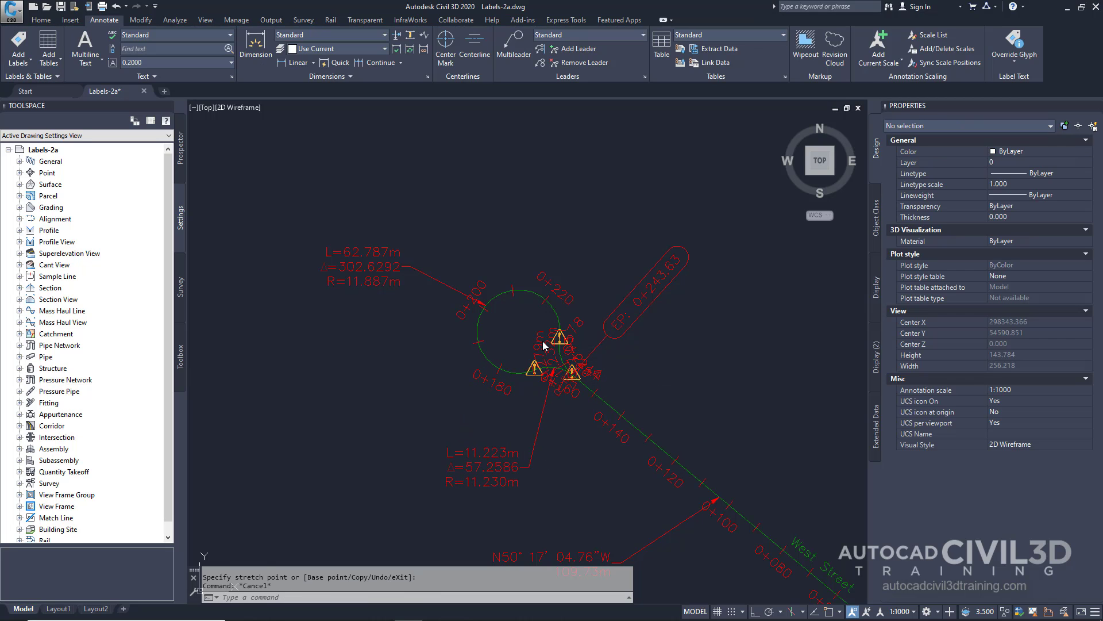
- Pull the L=11.232m curve label up above the cul-de-sac on a leader
left_click(566, 356)
left_click(567, 357)
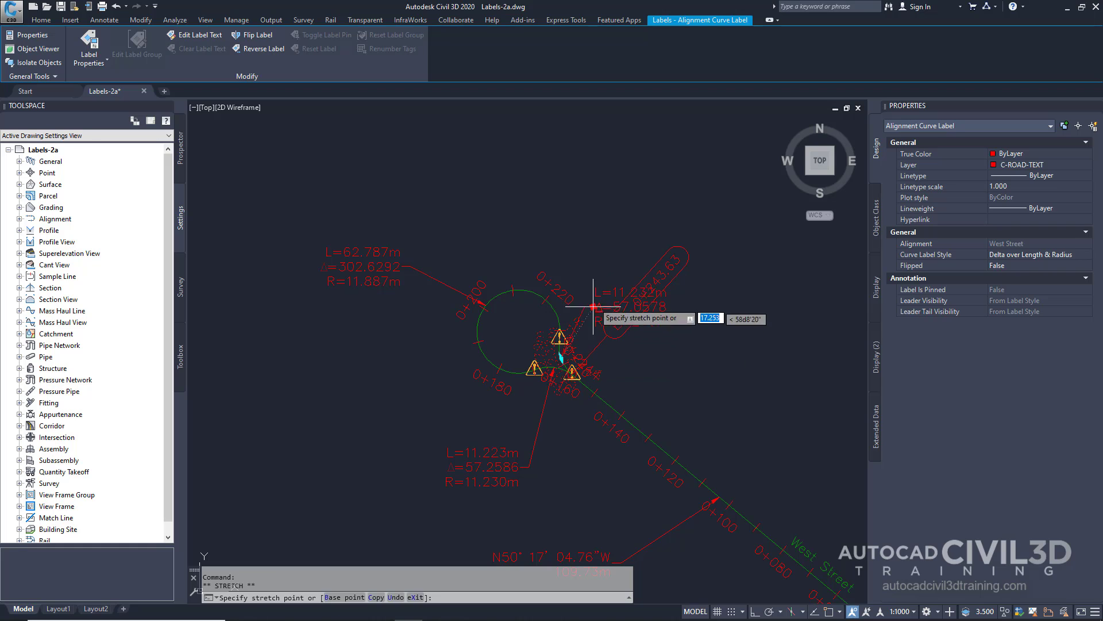
left_click(646, 189)
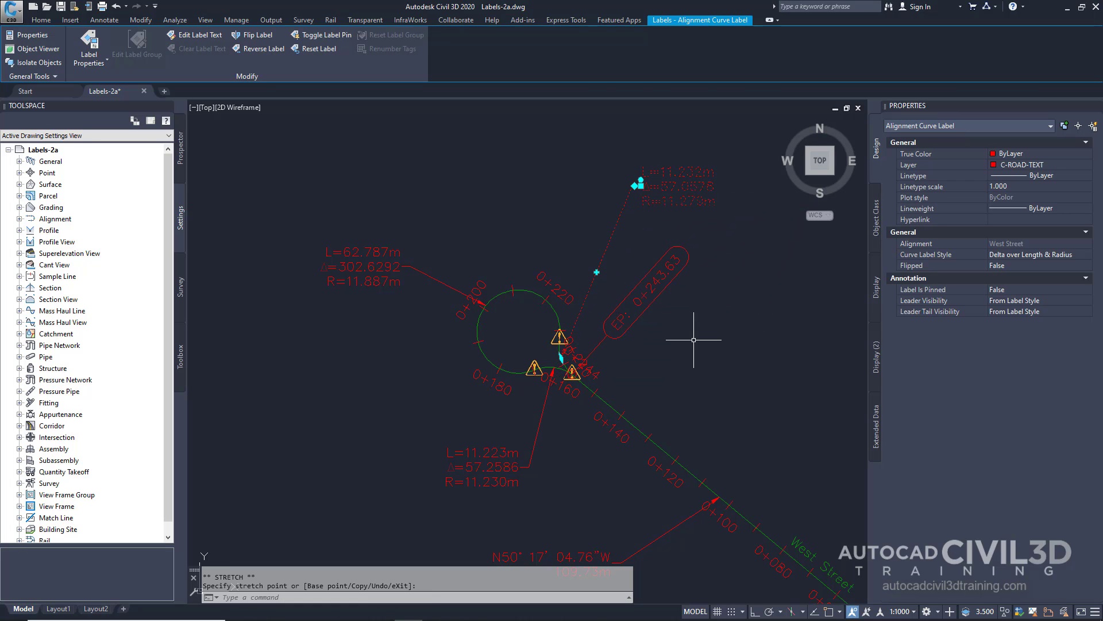
key("Escape")
middle_click_drag(680, 350, 636, 345)
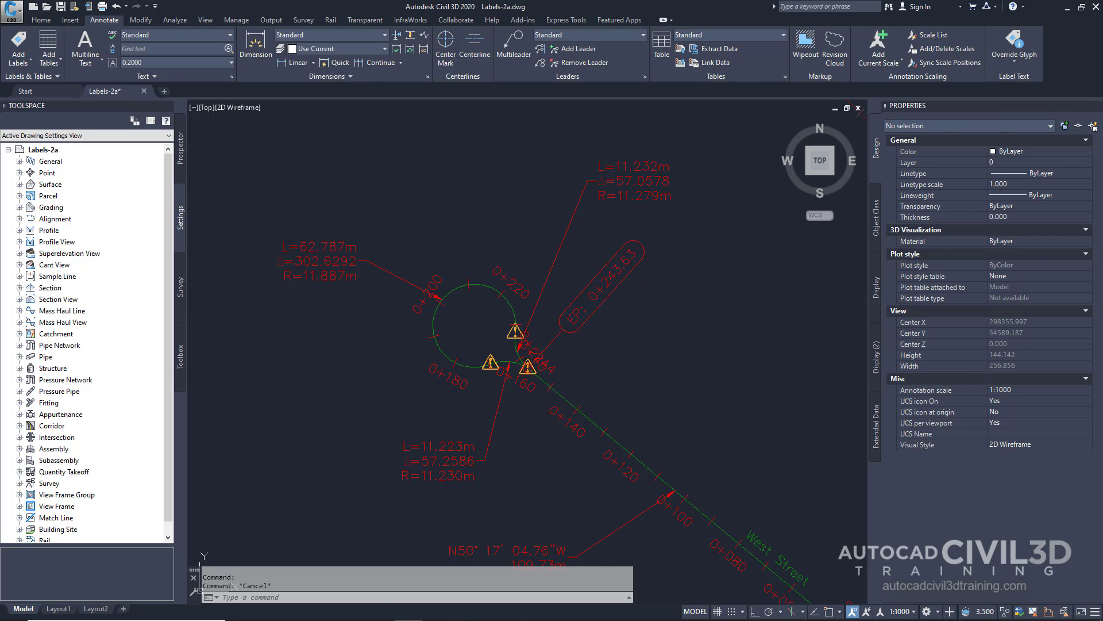
- Move the EP: 0+243.63 end label to the right of the cul-de-sac on a leader
left_click(591, 308)
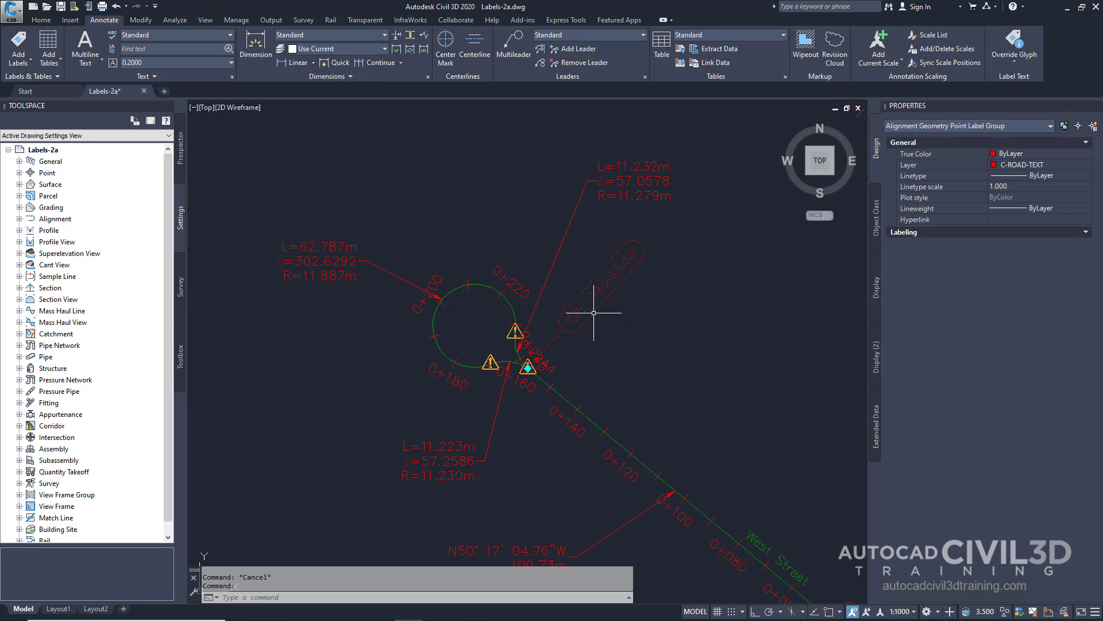
left_click(528, 367)
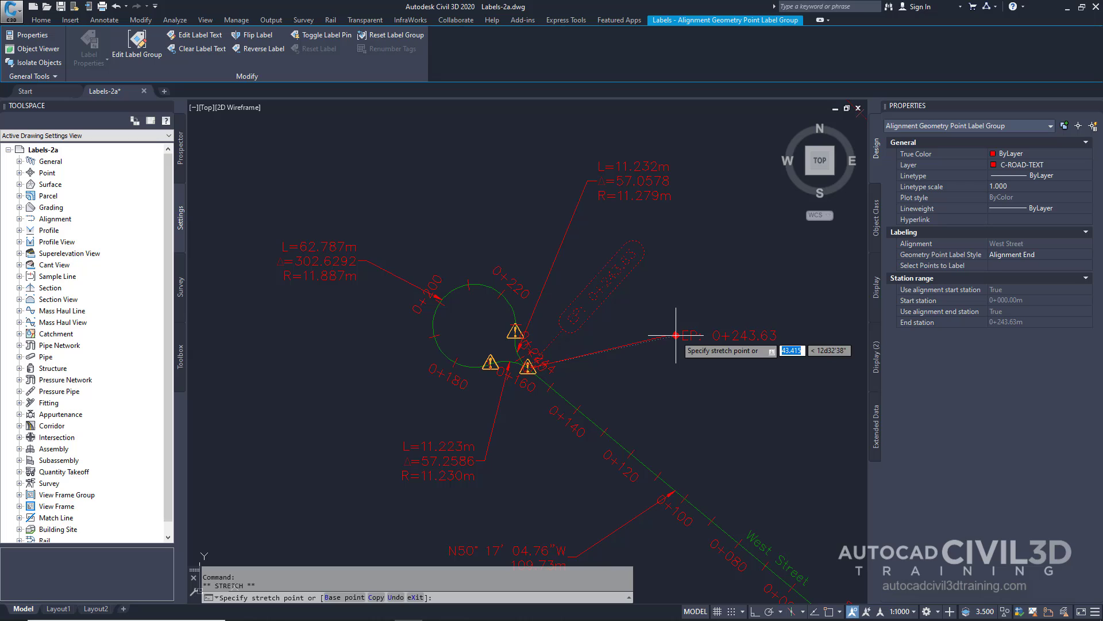
left_click(686, 334)
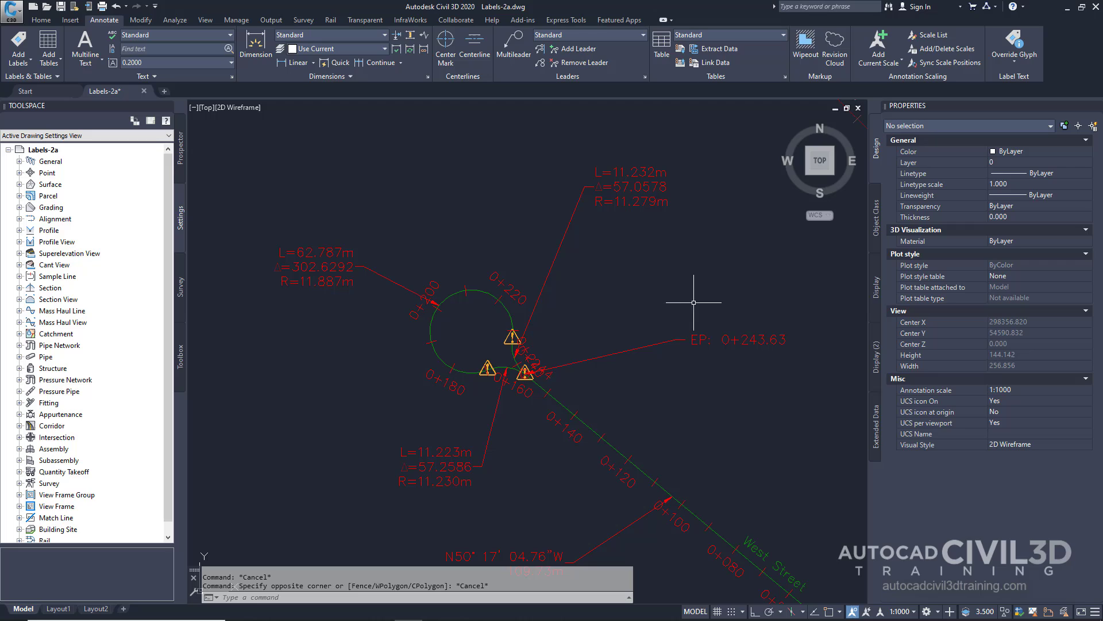
mouse_move(720, 375)
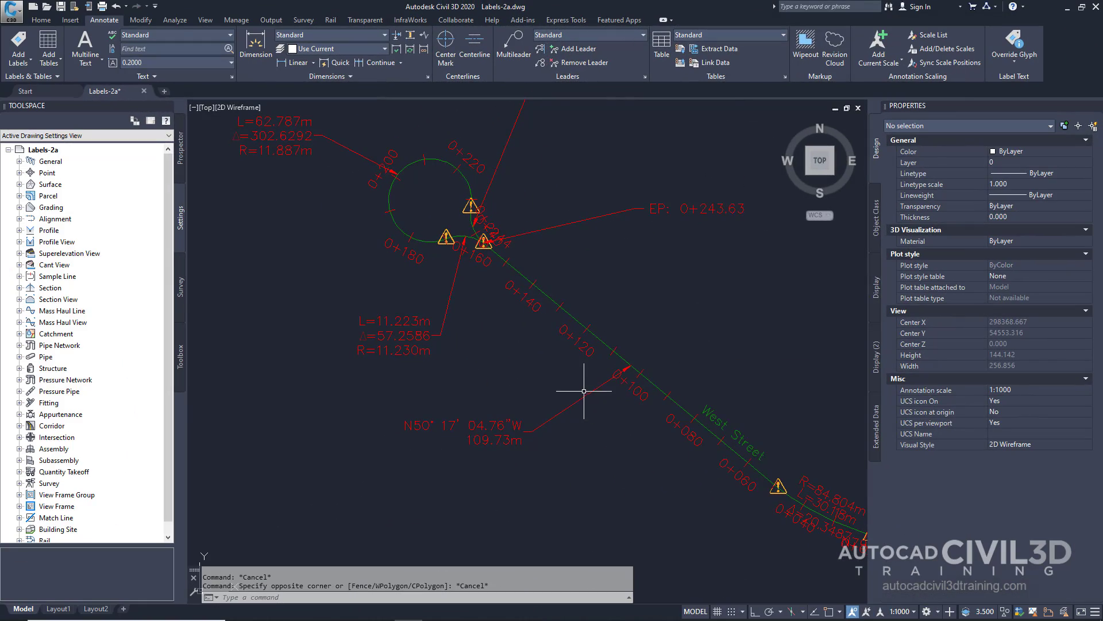
- Undo the West Street bearing label move, then select and release the EP label
left_click(583, 396)
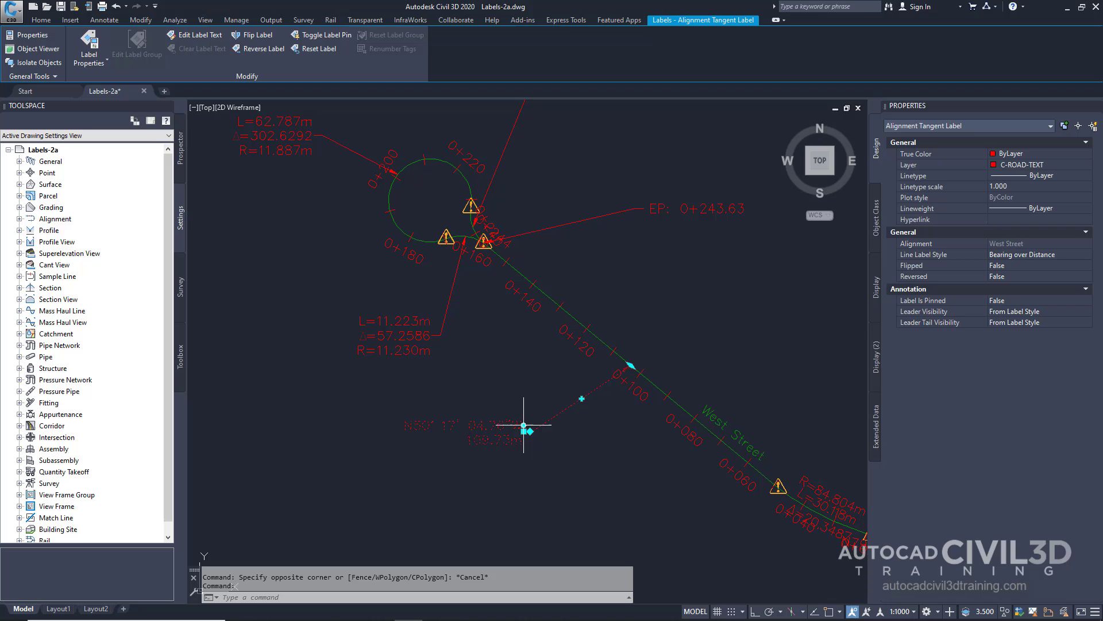
key("ctrl+z")
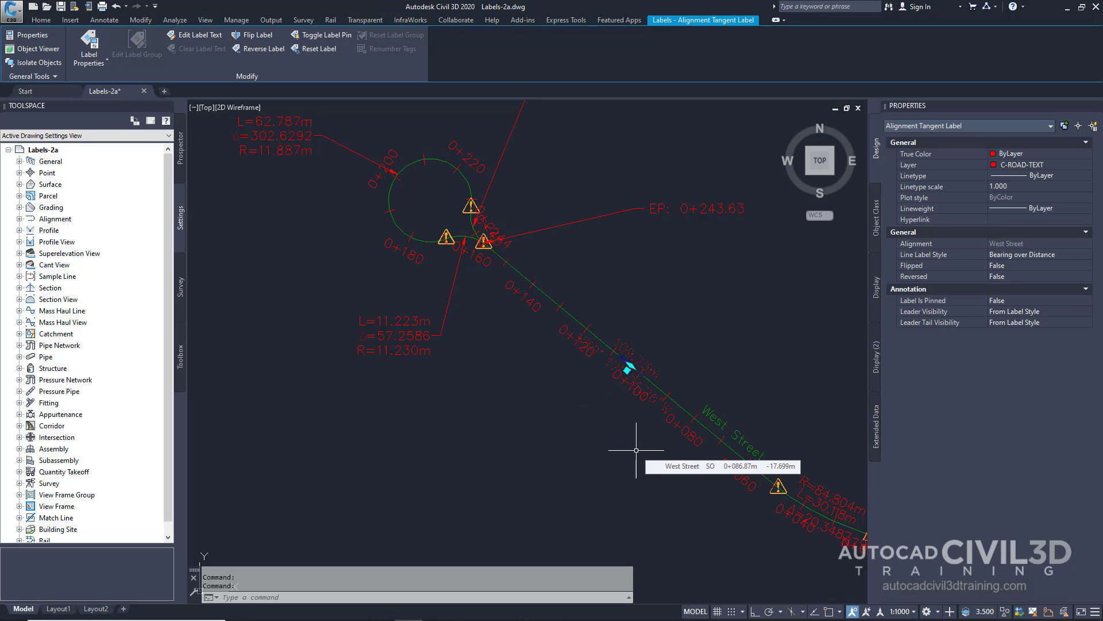
key("Escape")
middle_click_drag(696, 335, 683, 439)
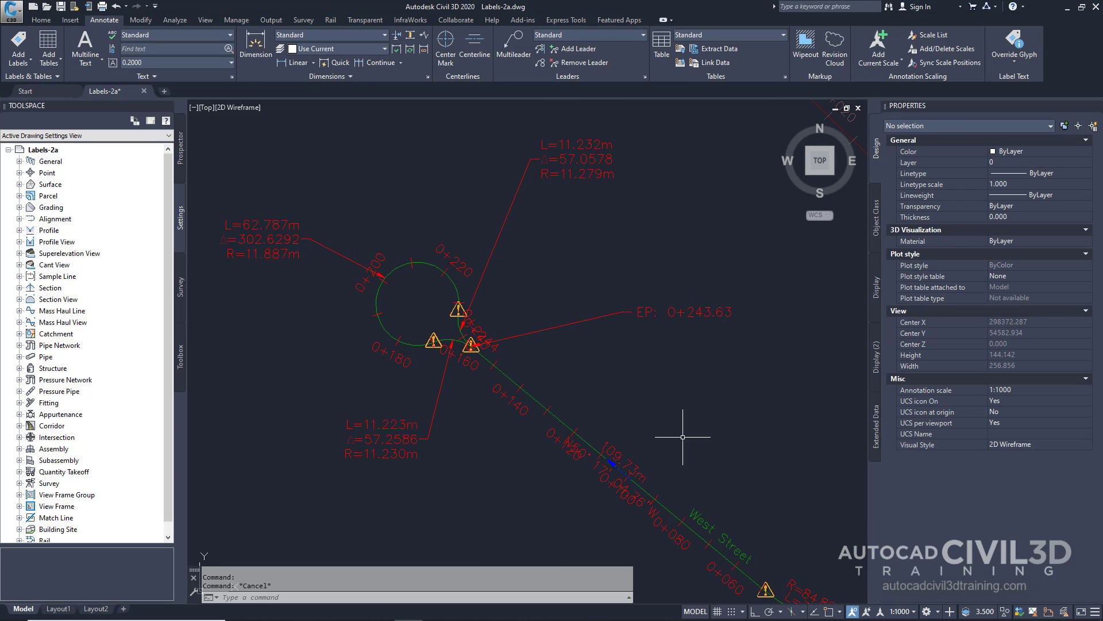
left_click(650, 310)
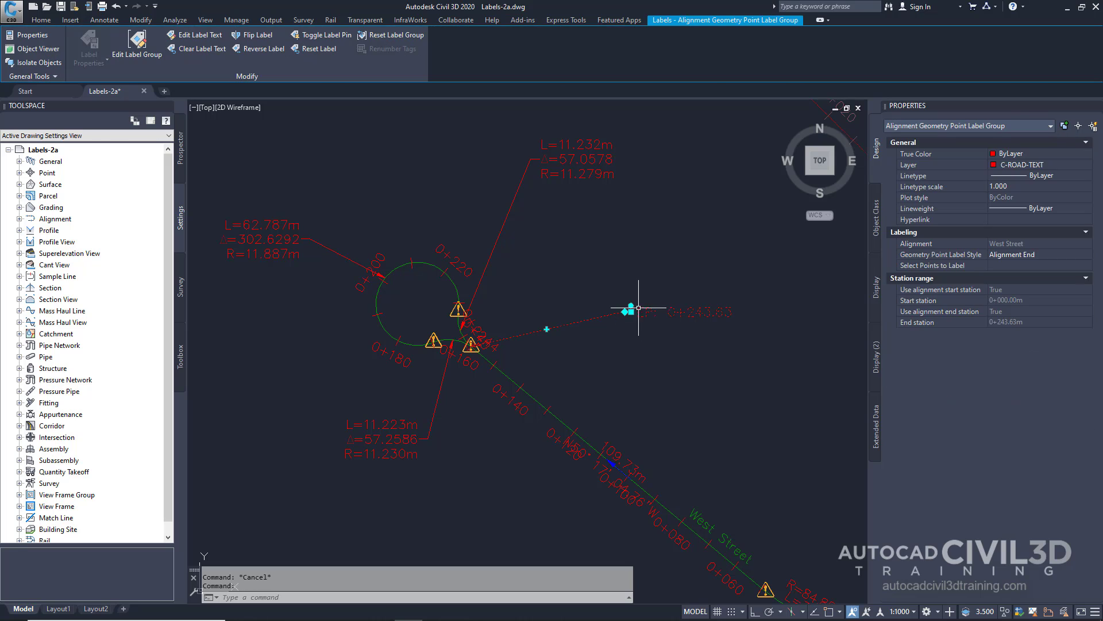
middle_click_drag(630, 254, 657, 333)
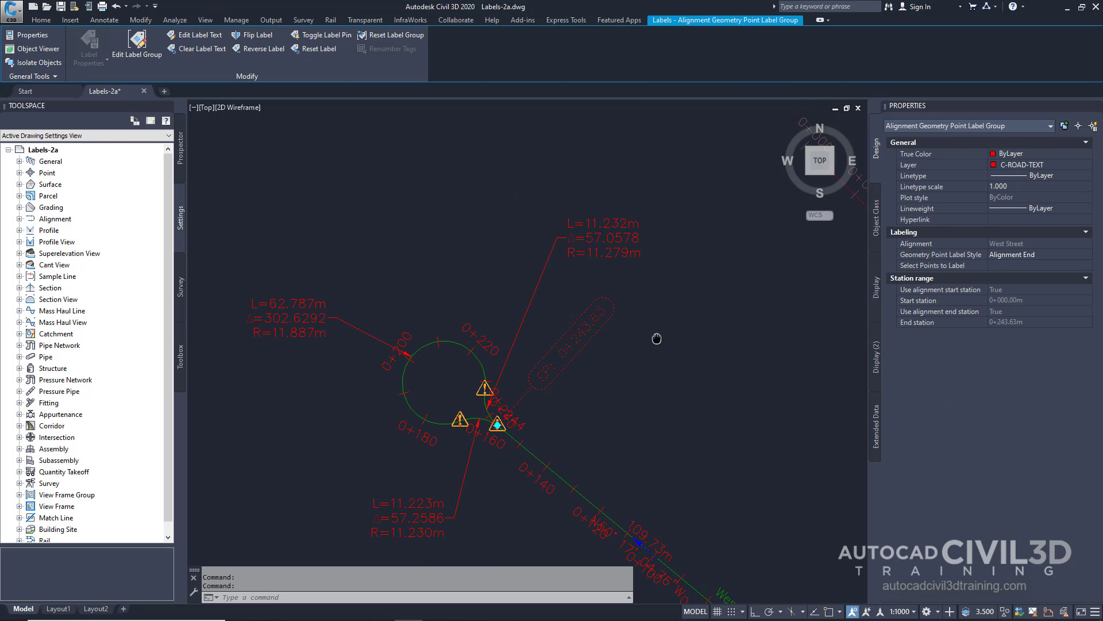
key("Escape")
- Return the L=62.787m and L=11.223m curve labels back against the cul-de-sac circle
left_click(597, 255)
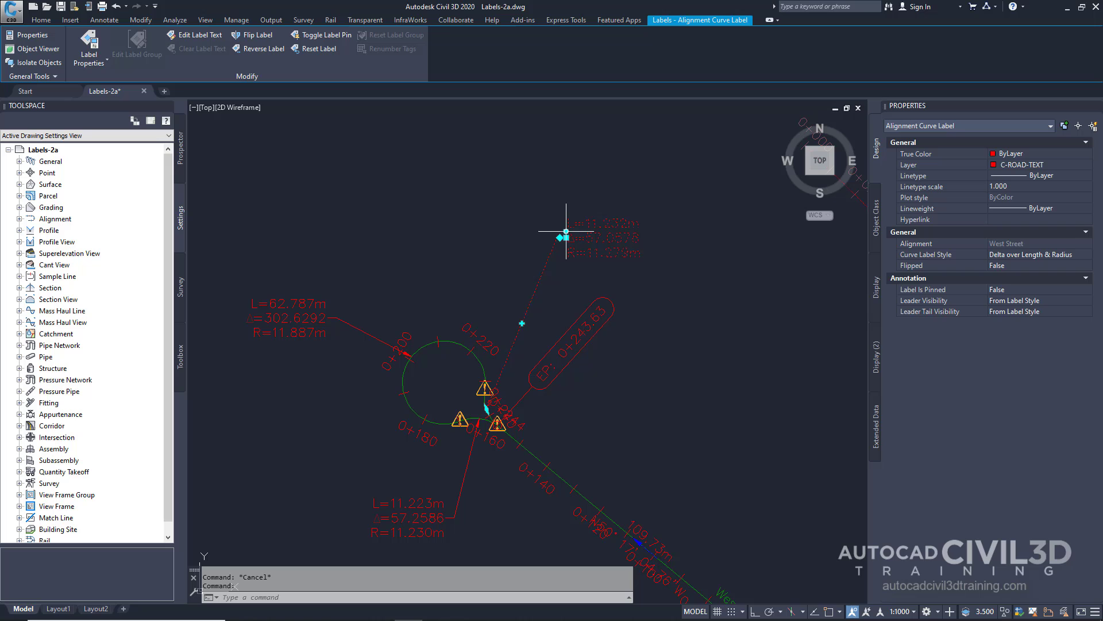
middle_click_drag(523, 276, 597, 254)
key("ctrl+z")
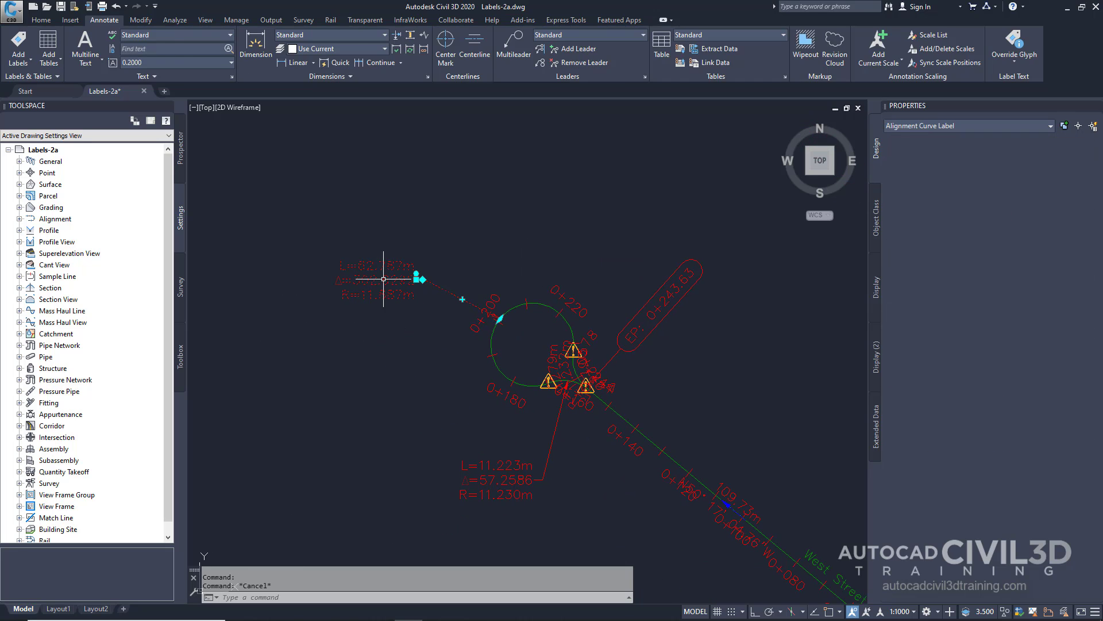
key("Escape")
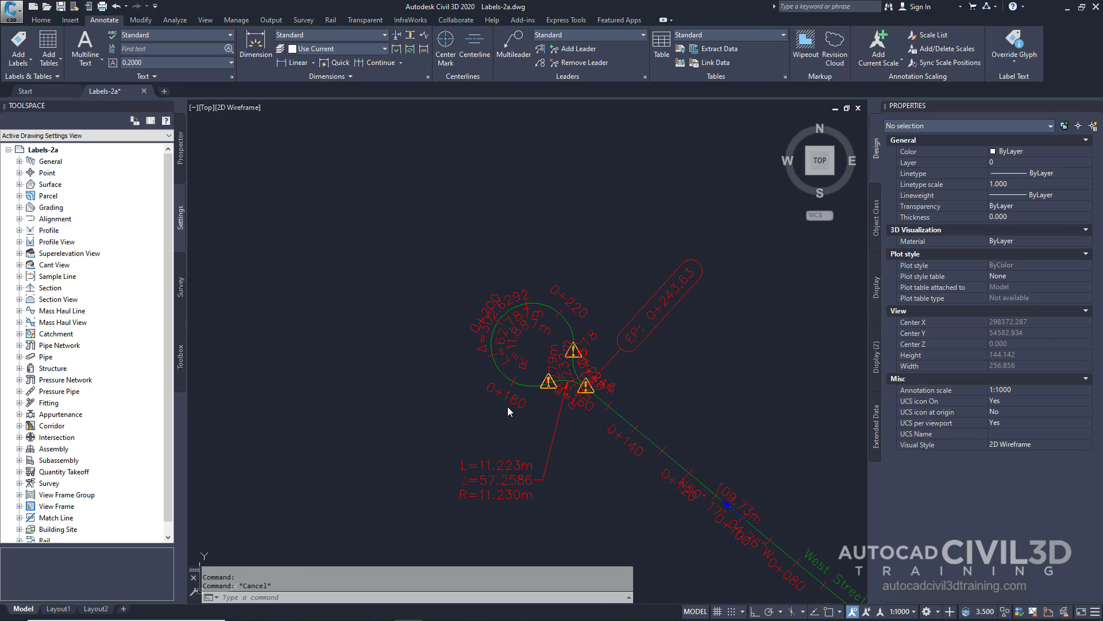
middle_click_drag(508, 406, 493, 321)
left_click(508, 378)
key("ctrl+z")
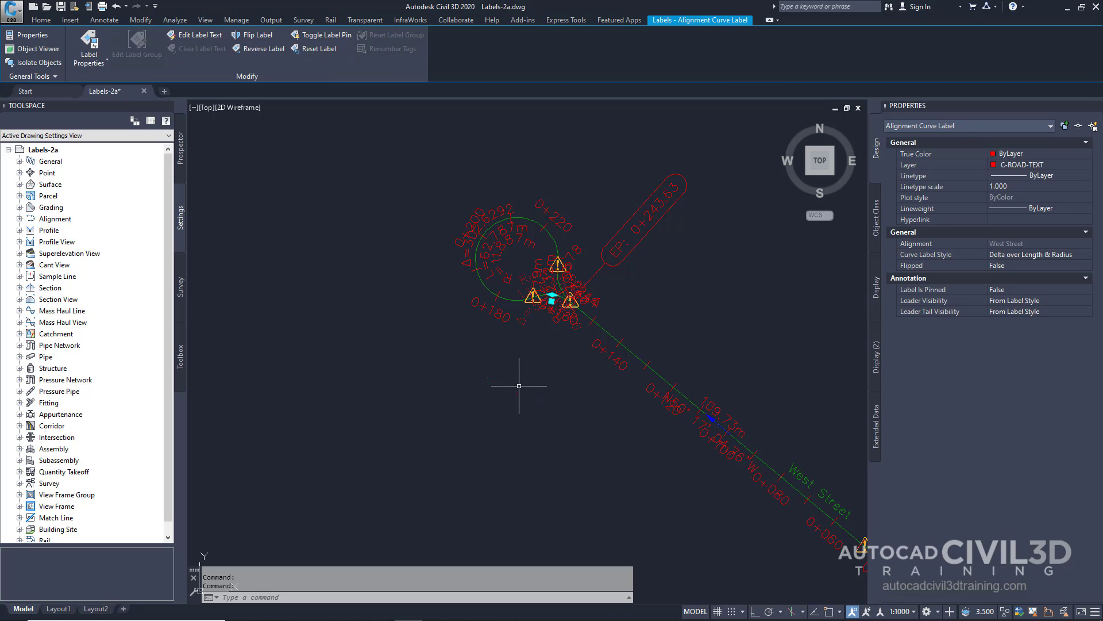
mouse_move(584, 400)
middle_mouse_down()
mouse_move(486, 360)
mouse_move(443, 356)
middle_mouse_up()
scroll(615, 345, "down", 3)
scroll(652, 377, "up", 3)
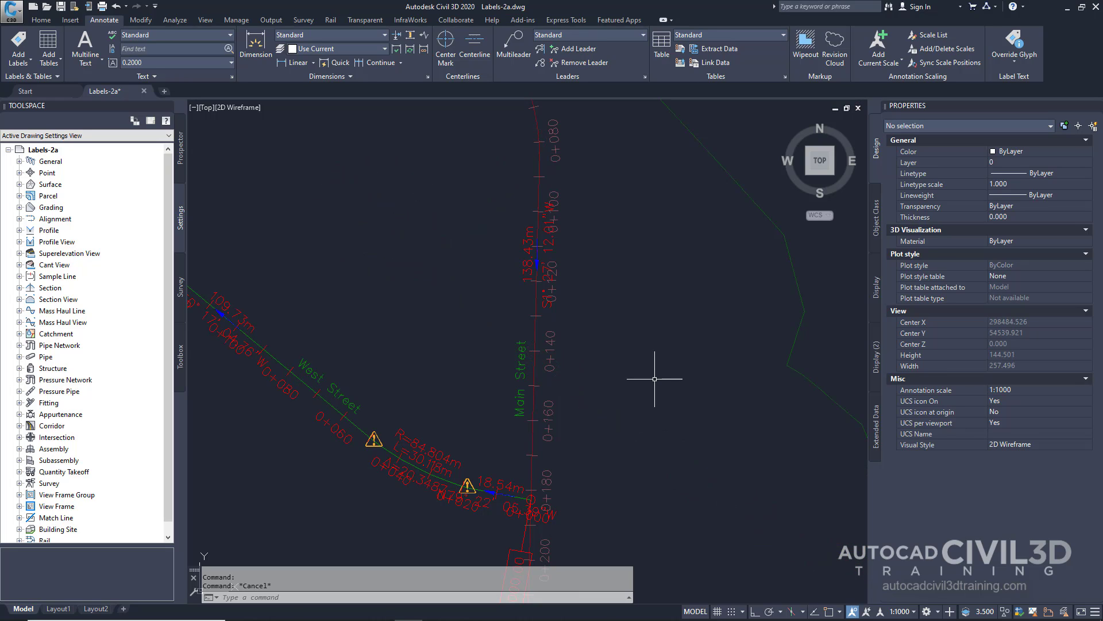
left_click(552, 349)
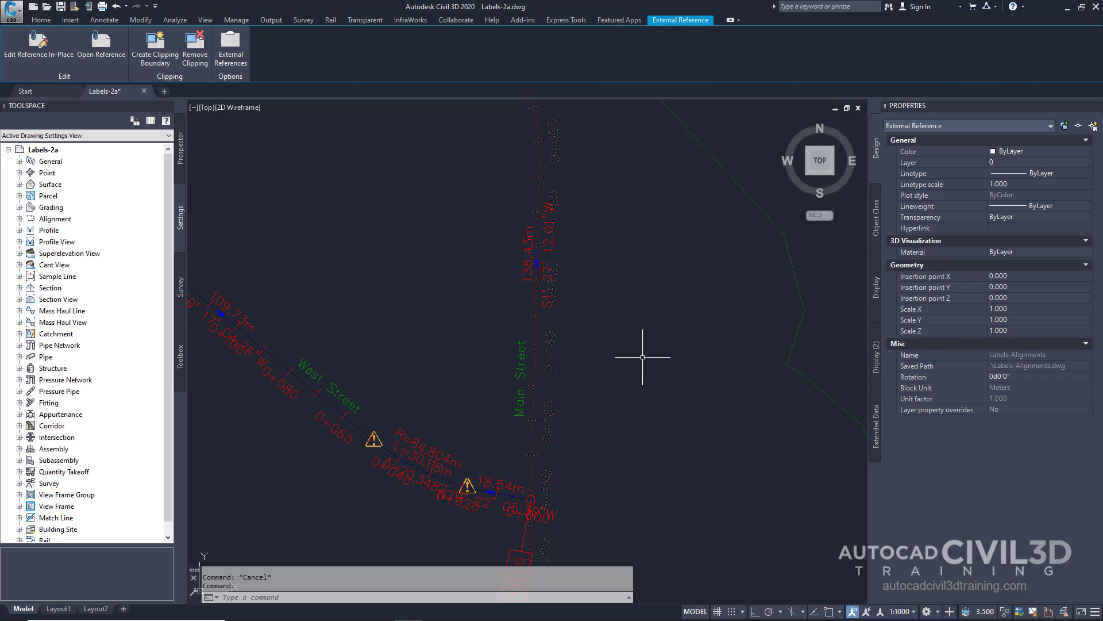
scroll(642, 356, "down", 6)
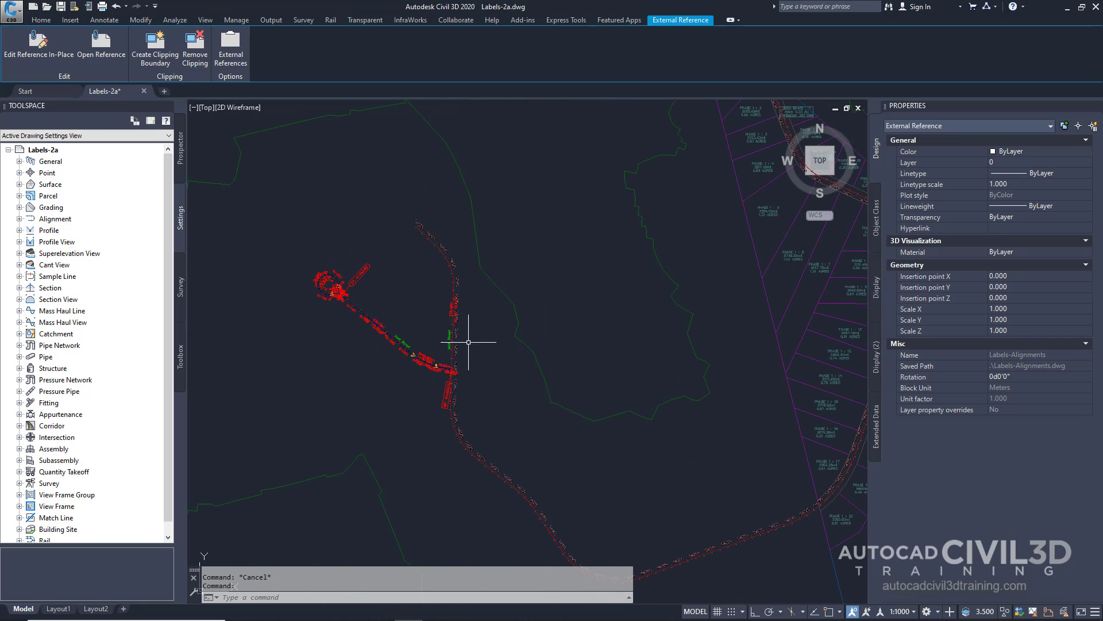
mouse_move(725, 357)
middle_mouse_down()
mouse_move(433, 308)
mouse_move(410, 326)
middle_mouse_up()
scroll(741, 299, "up", 4)
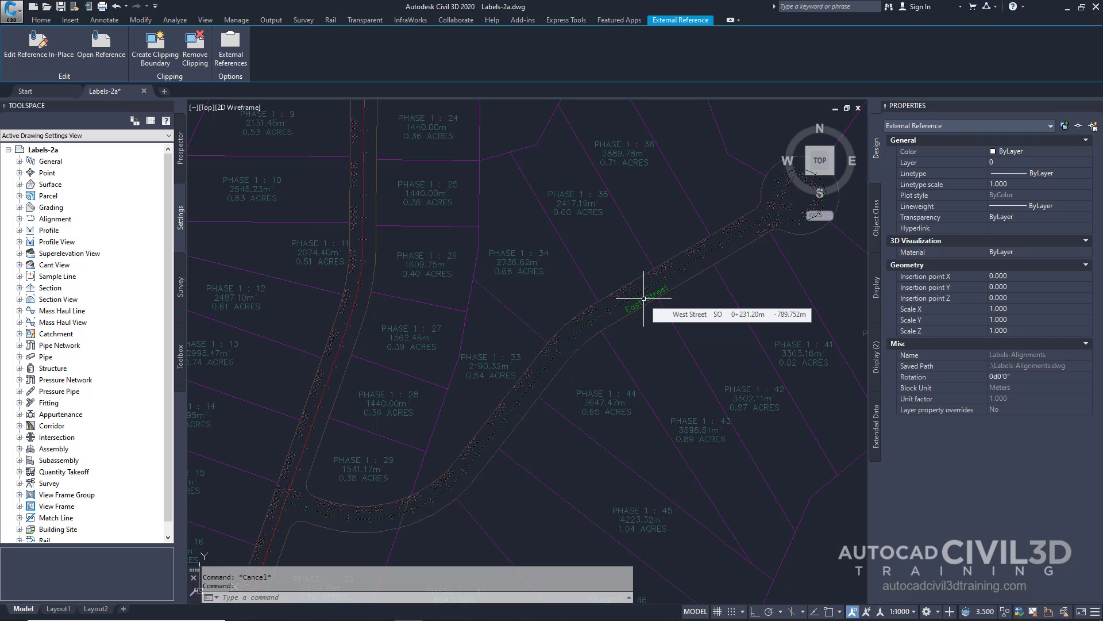
key("Escape")
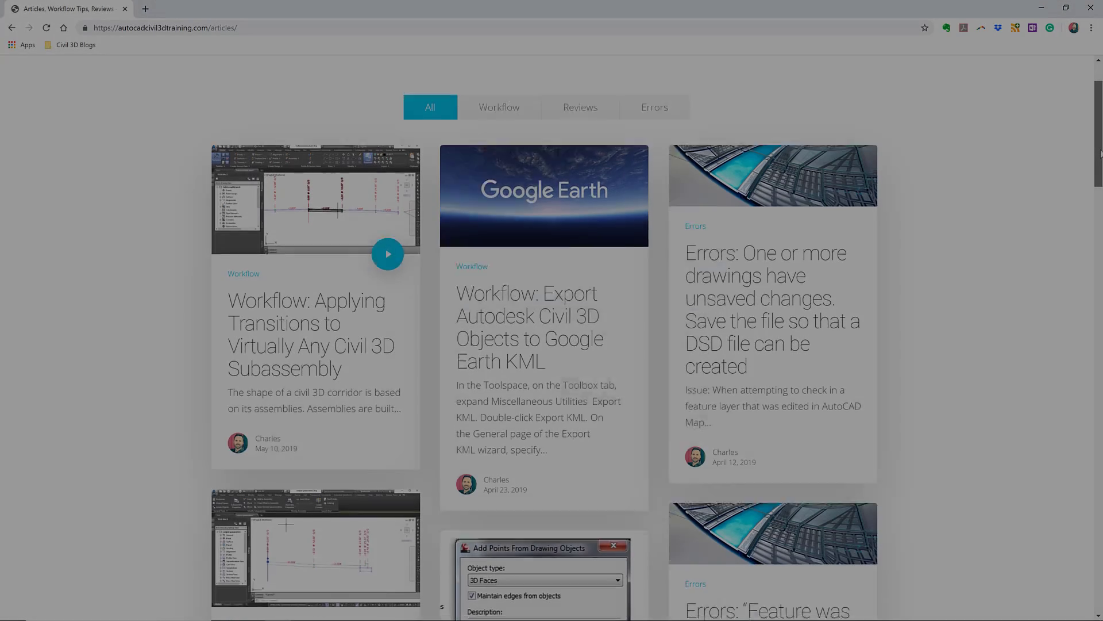
scroll(552, 345, "down", 2)
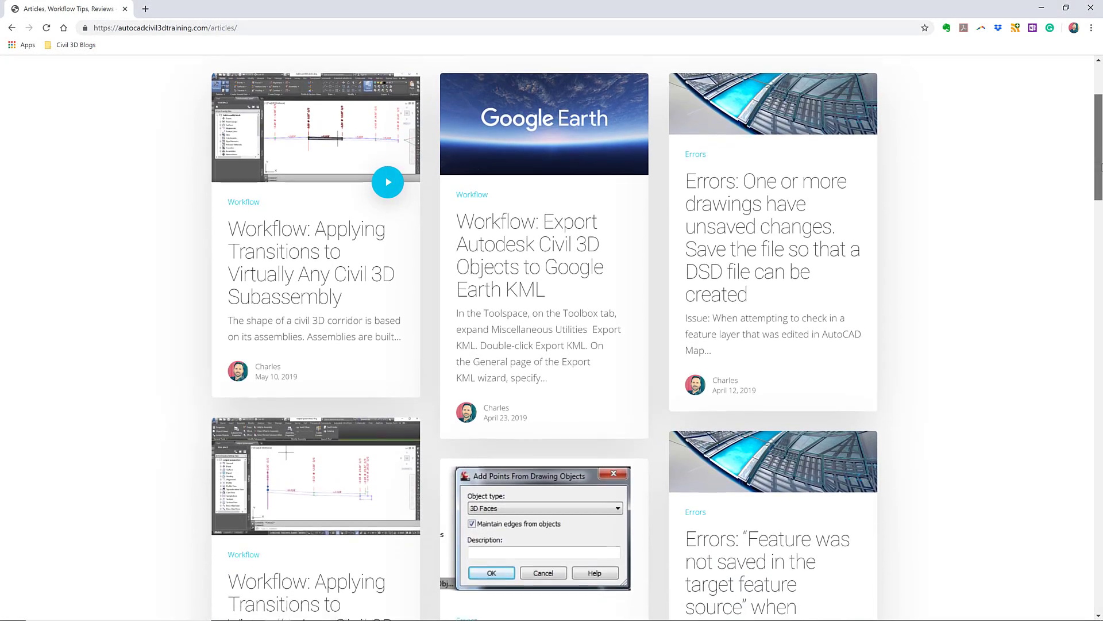
left_click_drag(1101, 166, 1101, 193)
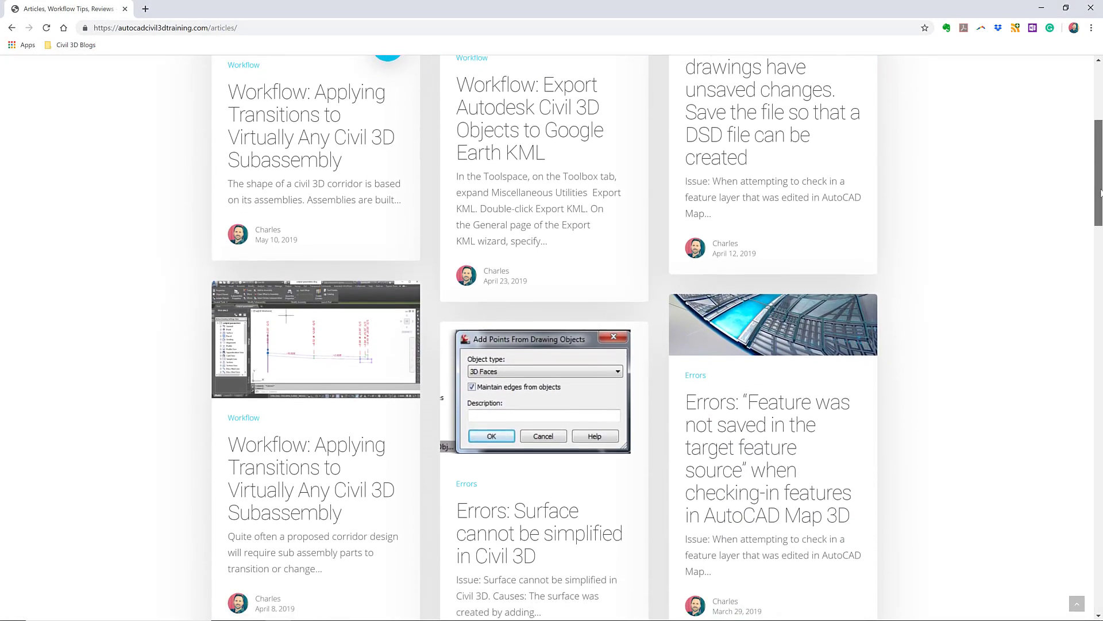